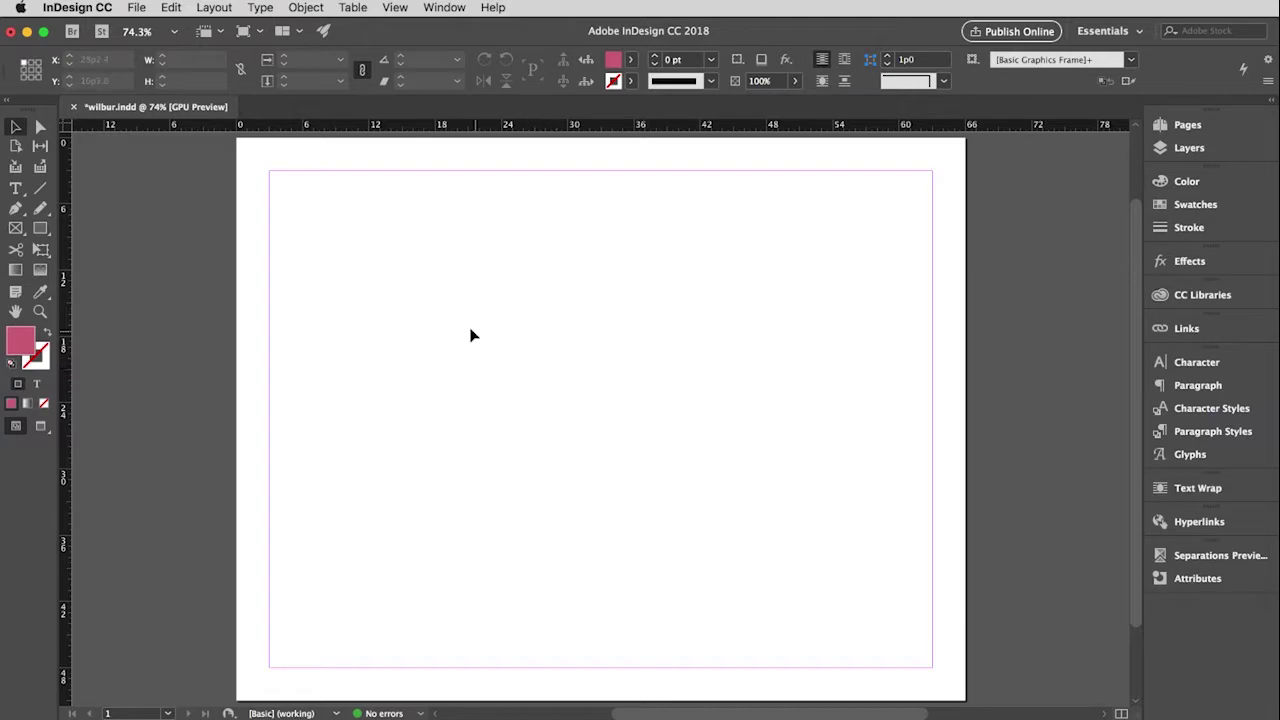
Draw a 66p0 by 51p0 rectangle over the full page and fill it with Light Pink
click(41, 231)
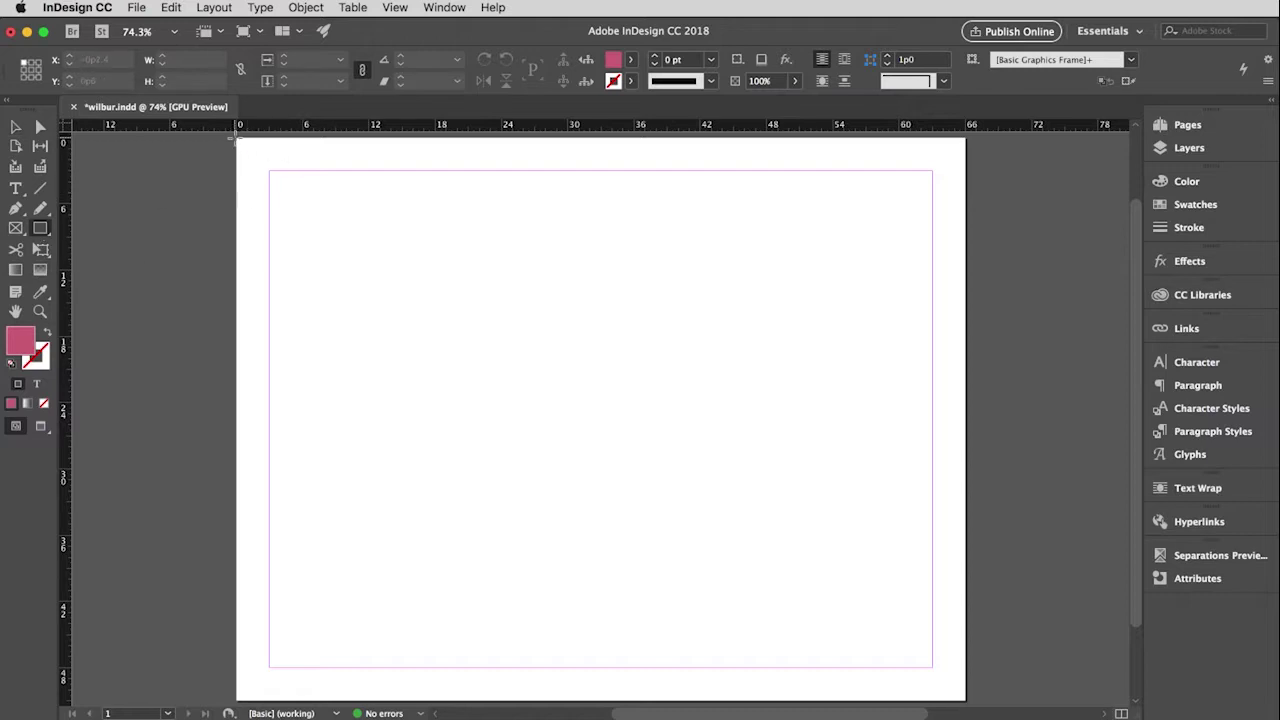
drag(241, 145, 968, 706)
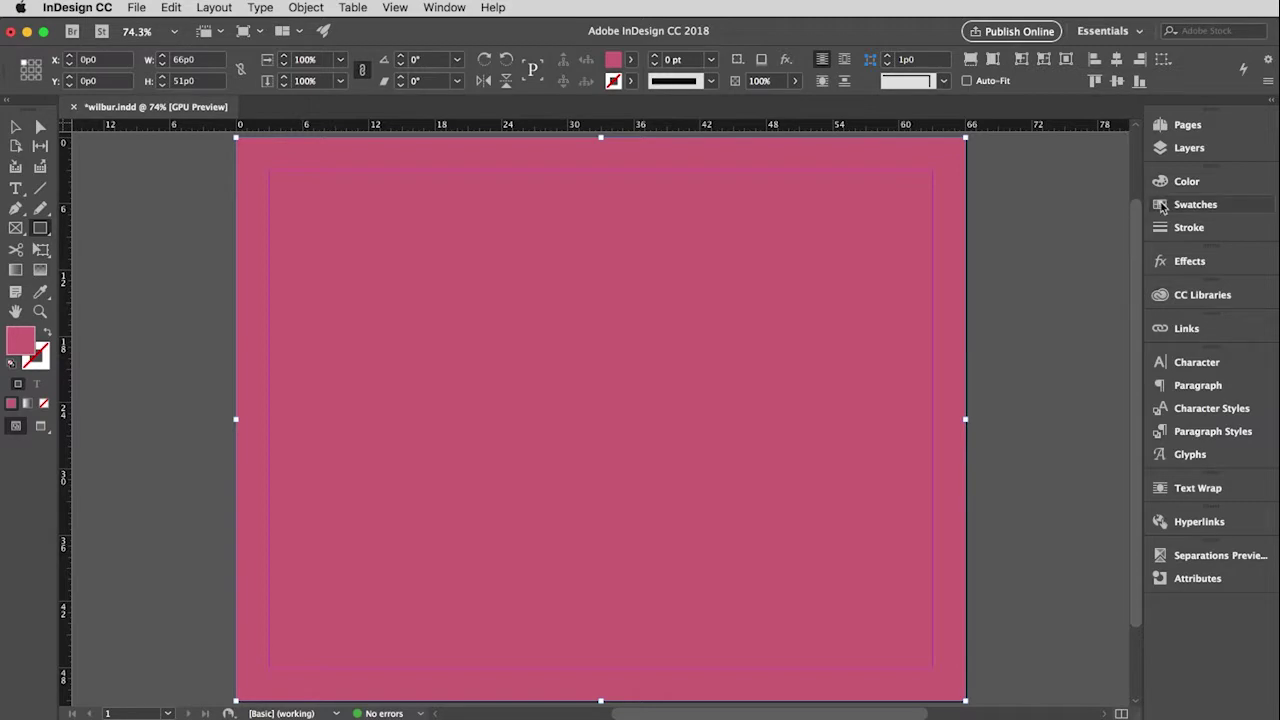
click(1160, 206)
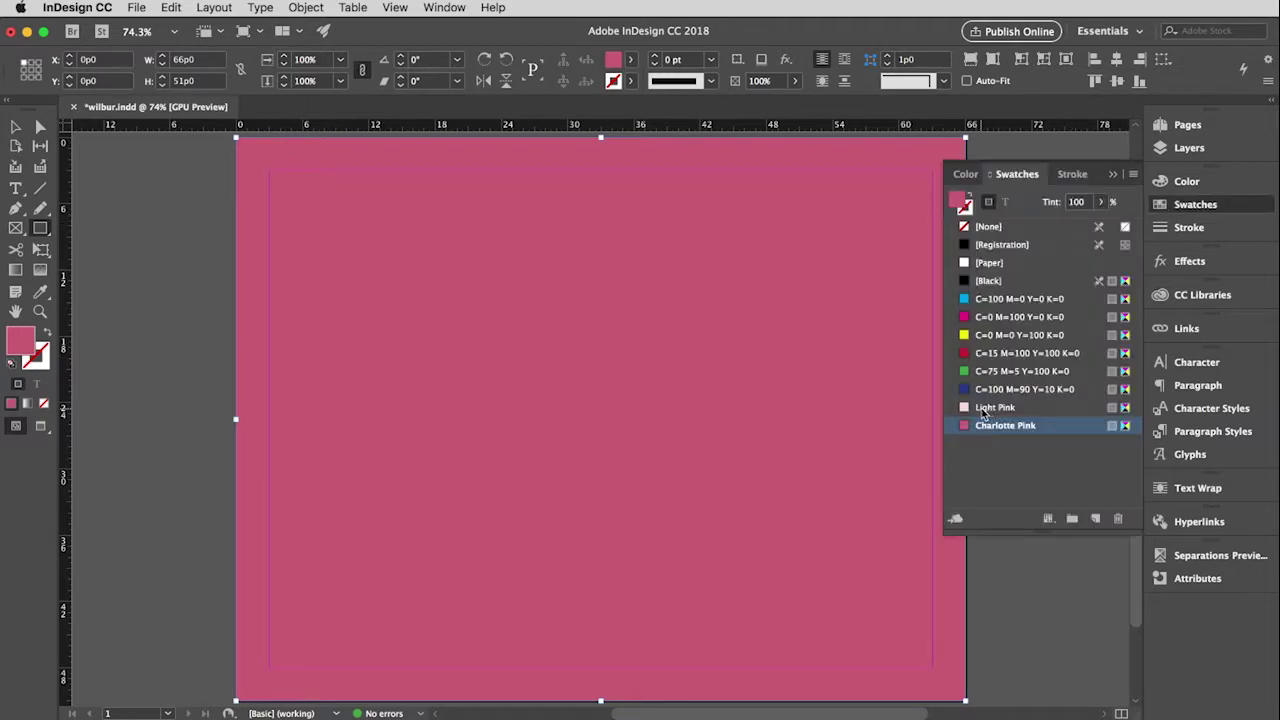
click(966, 408)
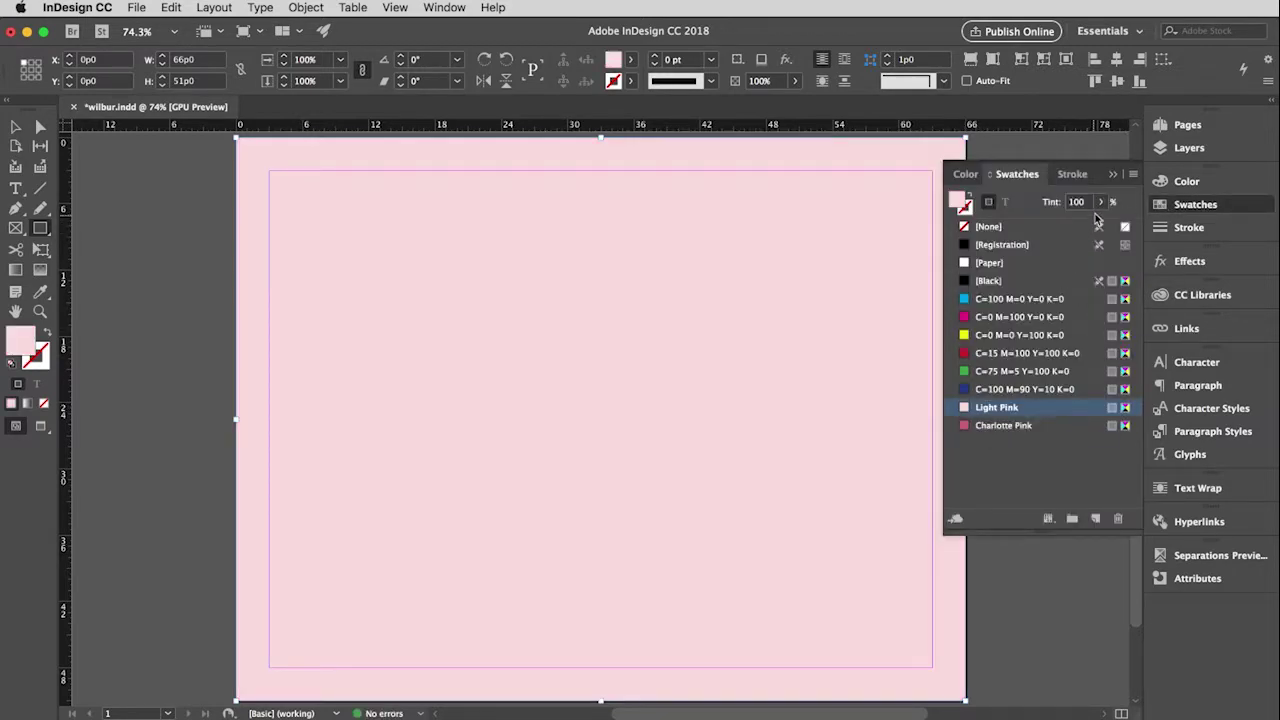
click(1113, 176)
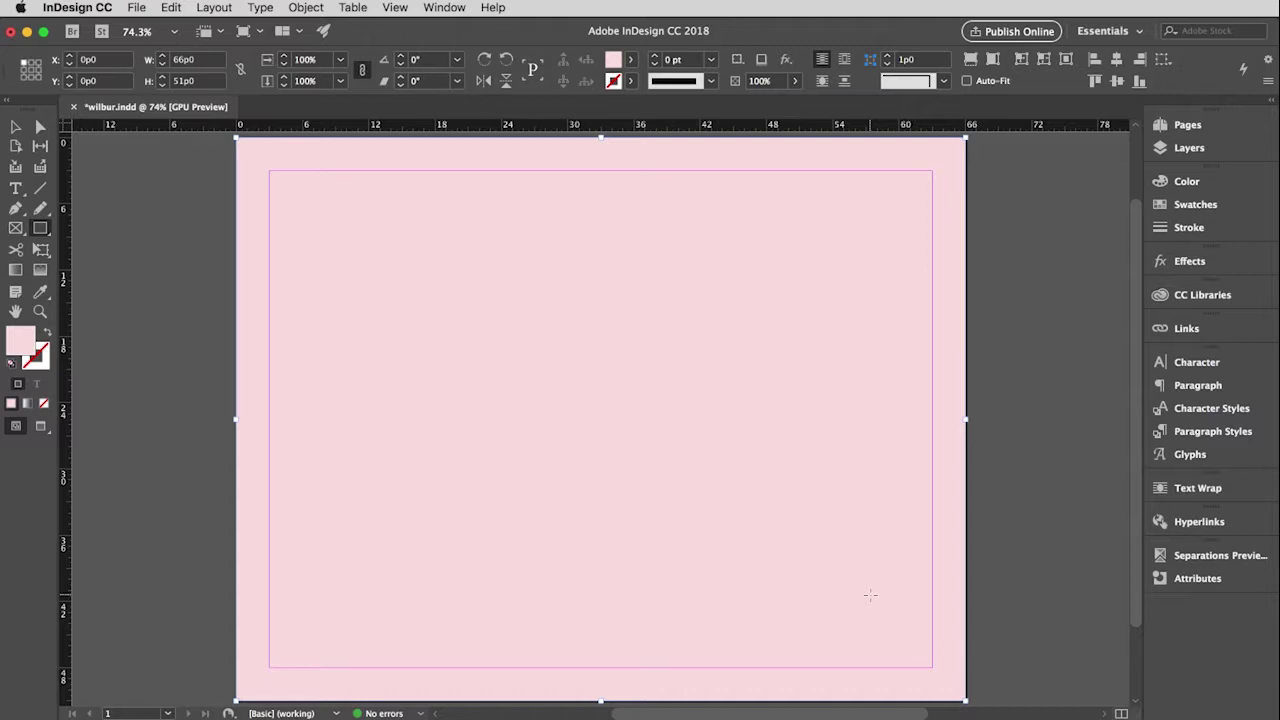
click(302, 8)
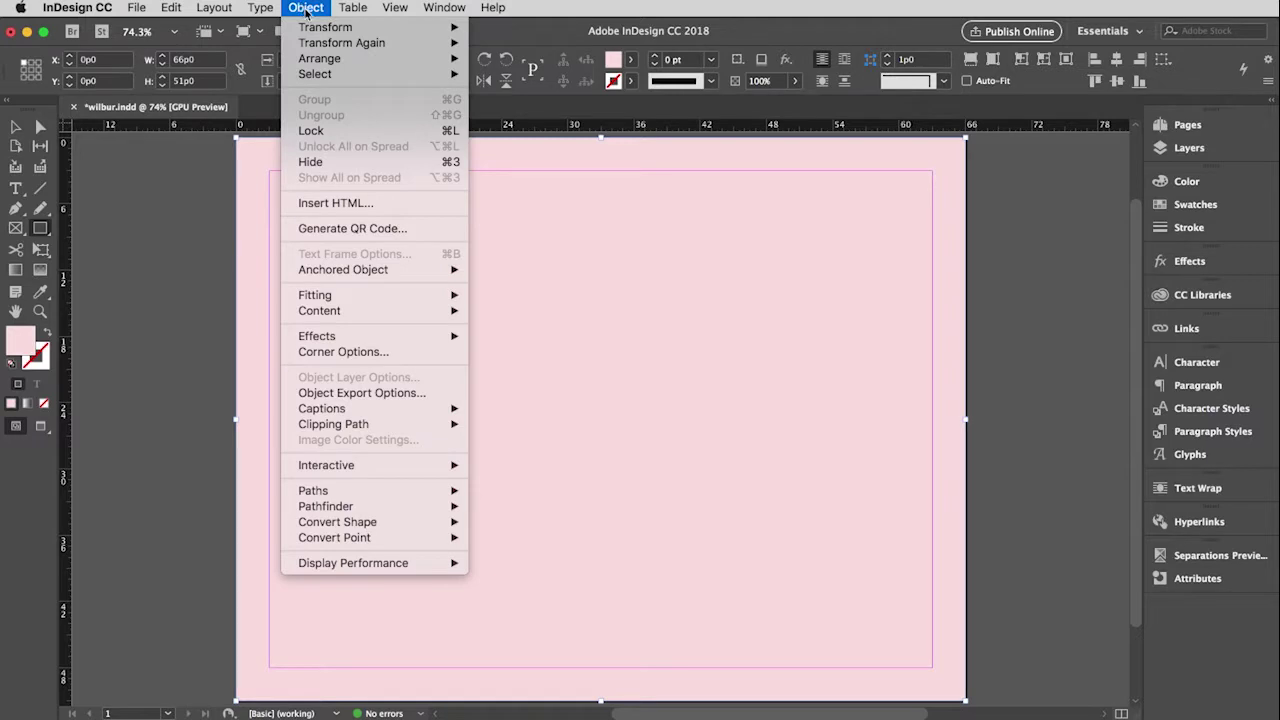
mouse_move(373, 313)
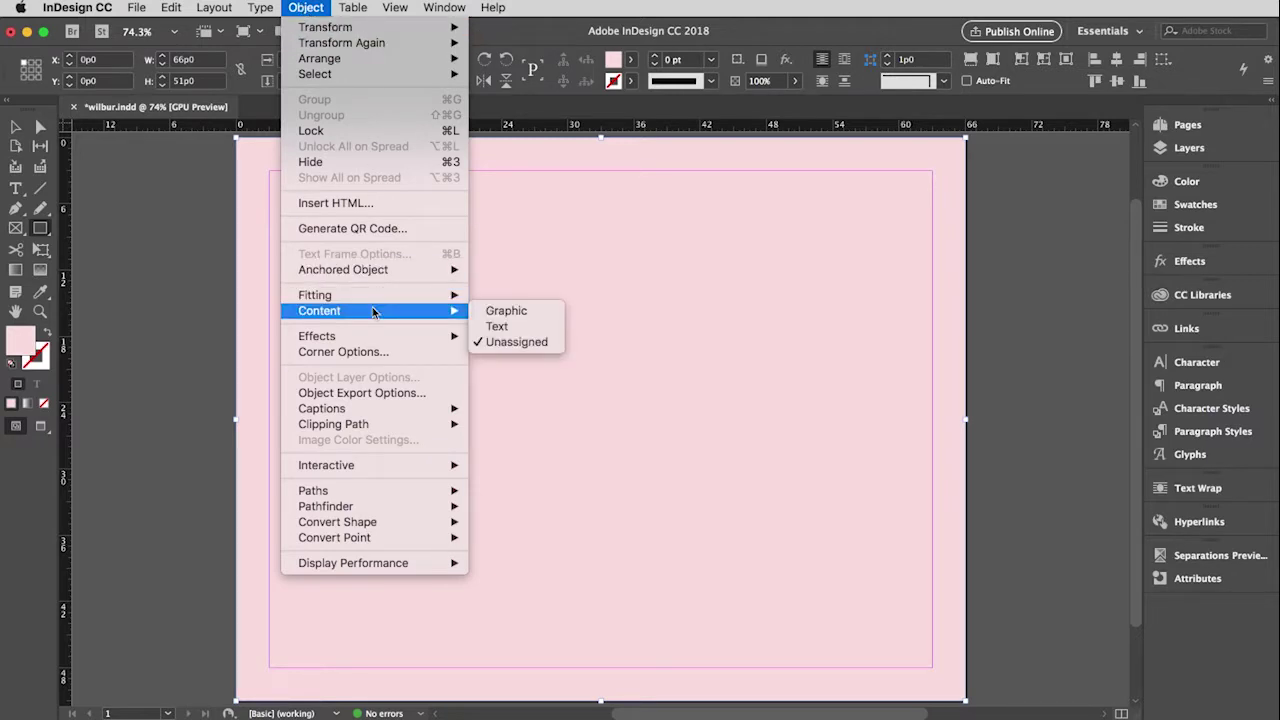
click(508, 341)
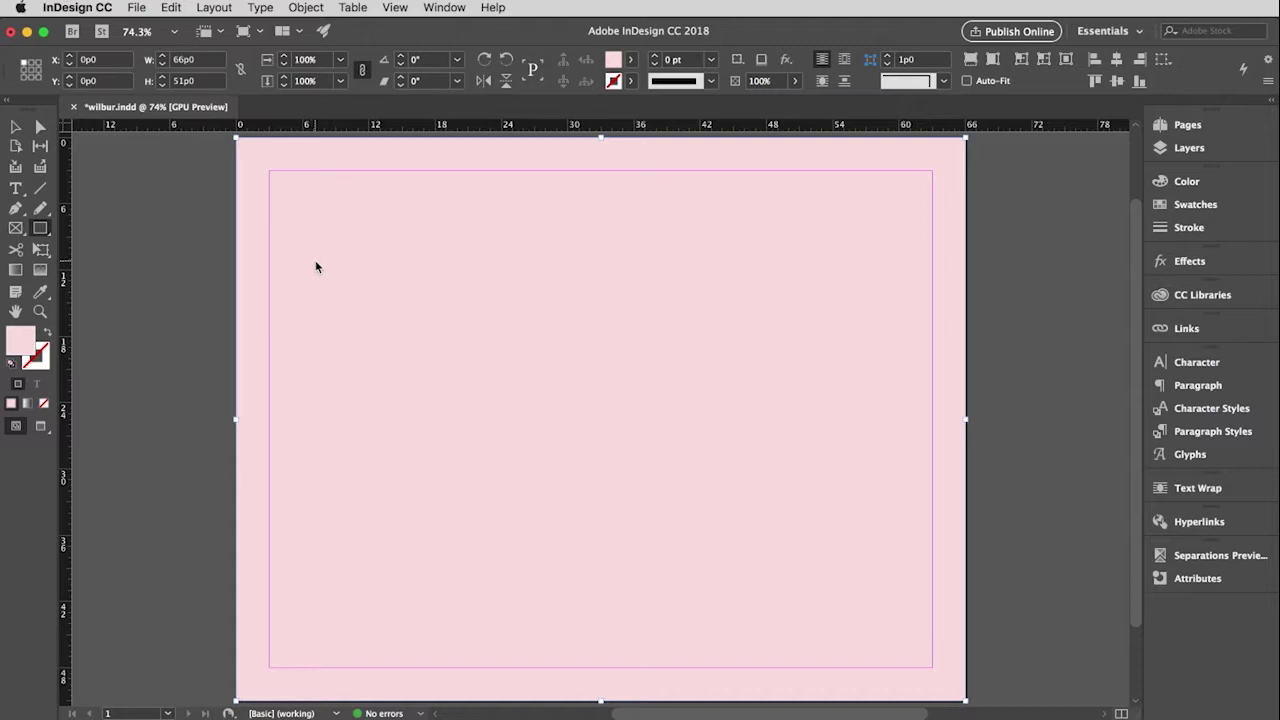
Deselect the pink background and load wilbur.psd from the images folder via File > Place
click(15, 127)
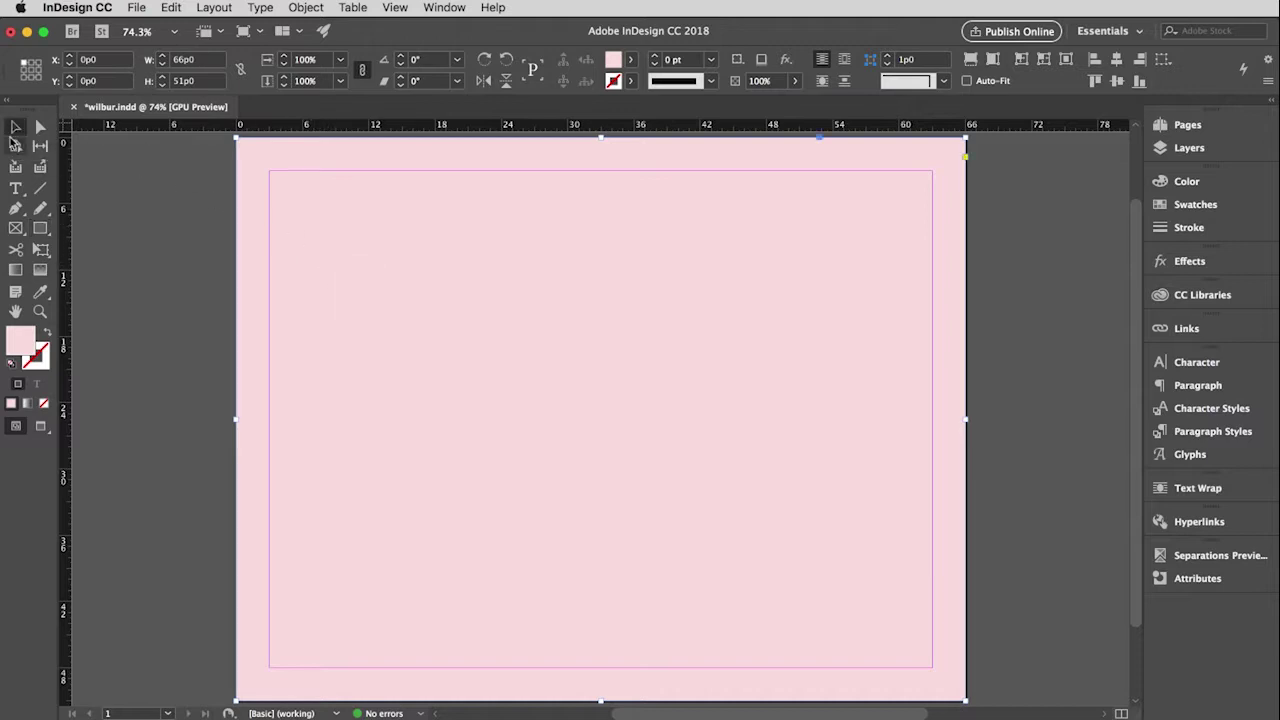
click(136, 275)
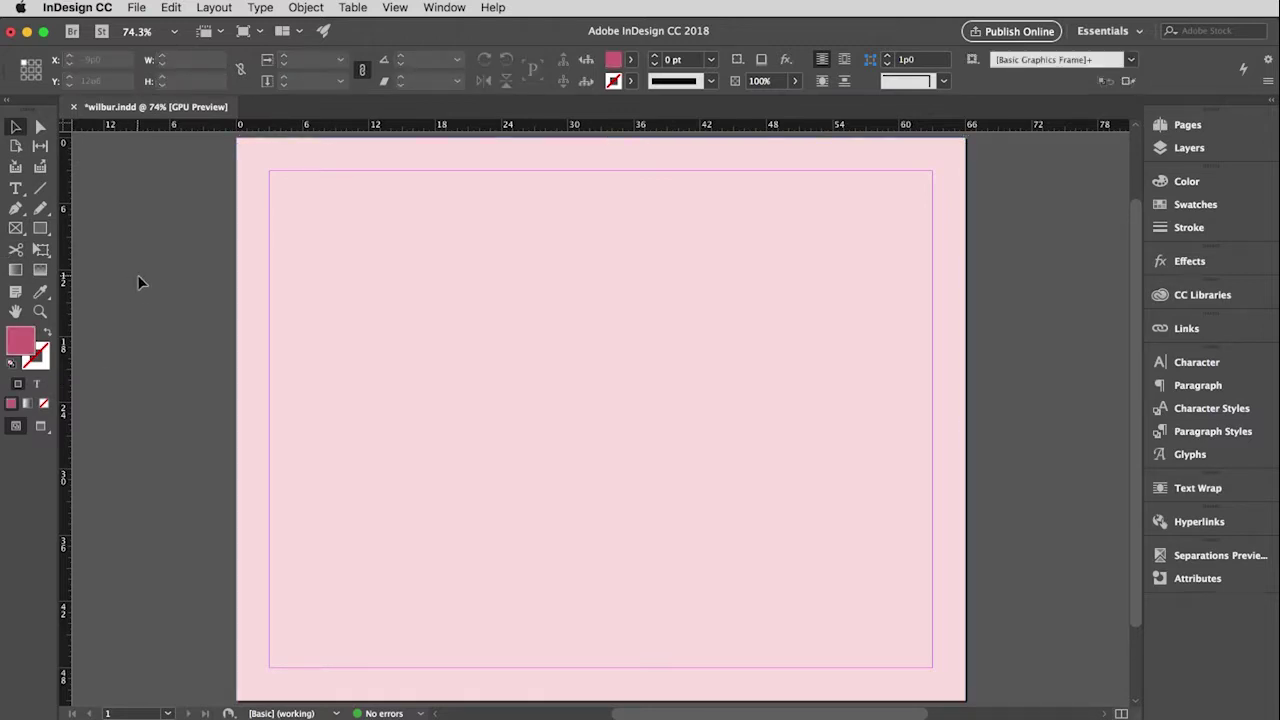
click(139, 9)
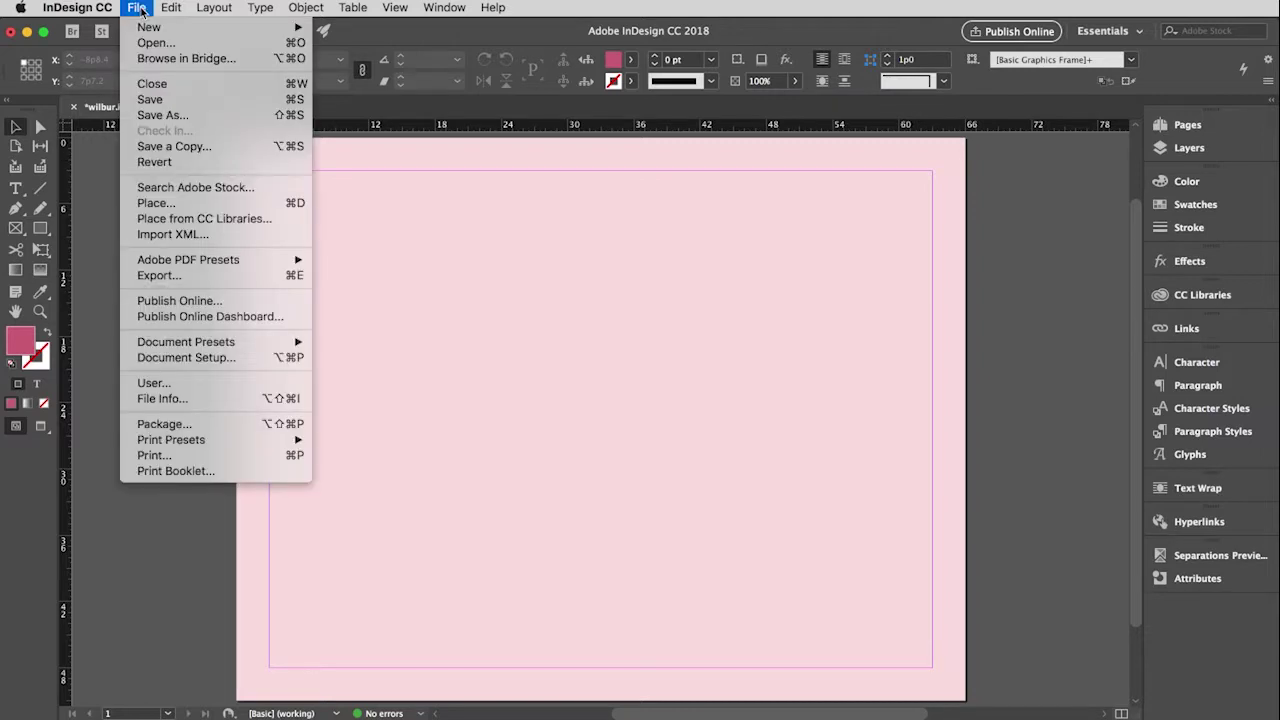
click(207, 203)
drag(754, 172, 339, 135)
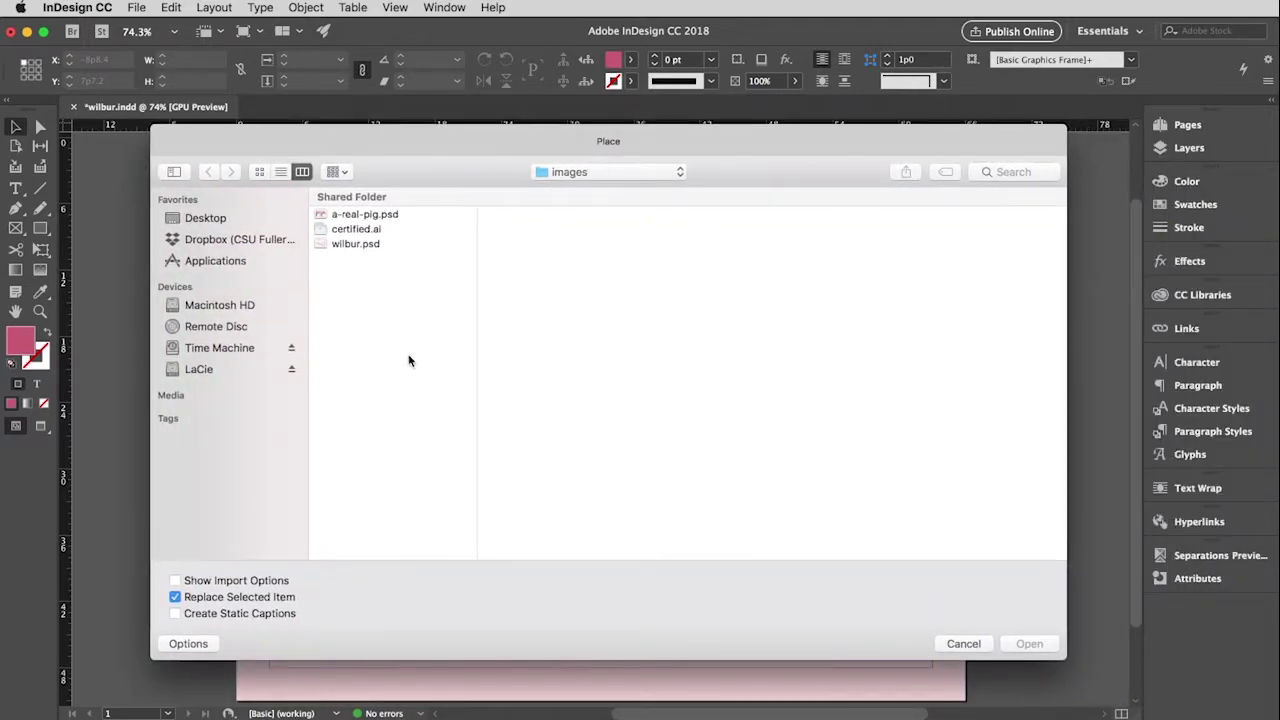
click(350, 247)
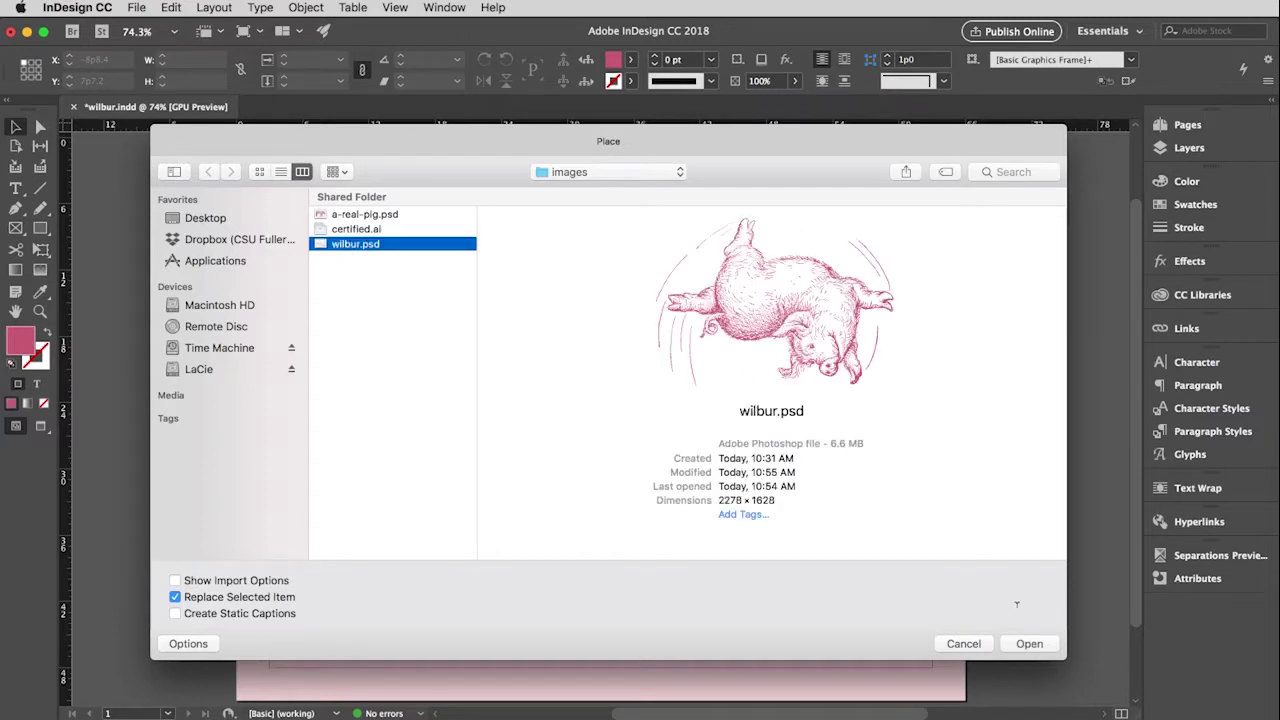
click(1023, 641)
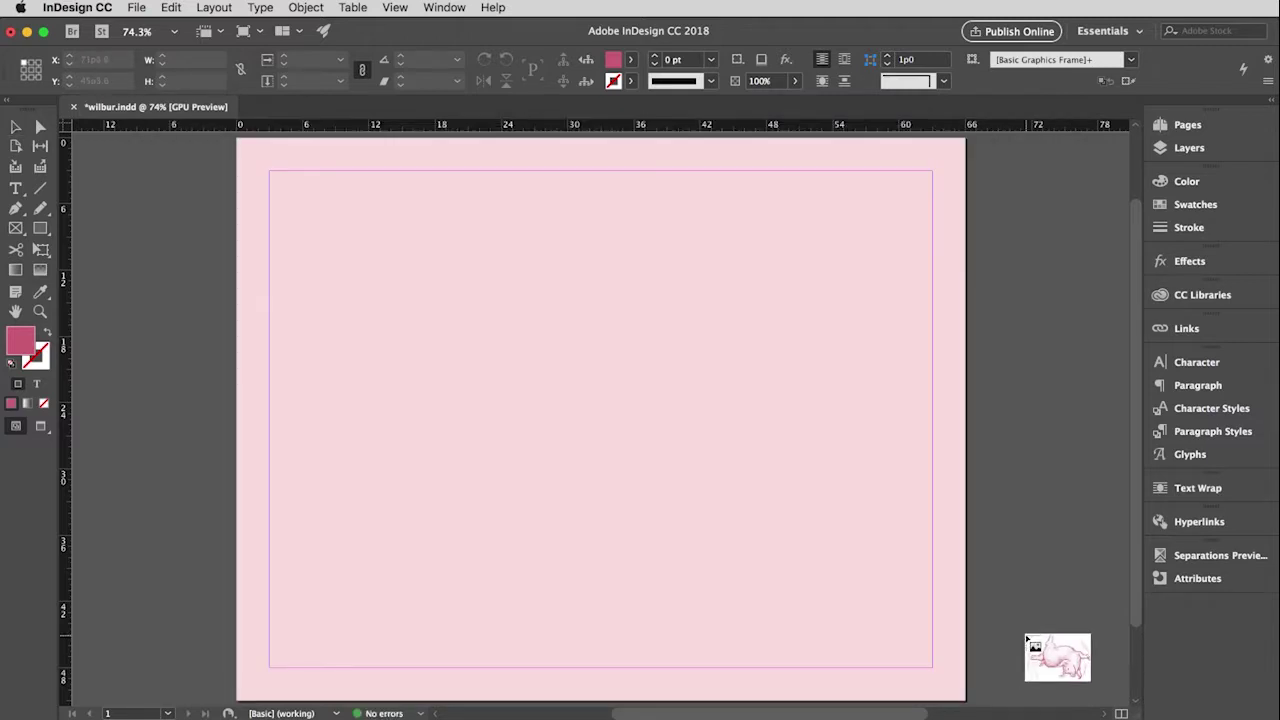
click(333, 268)
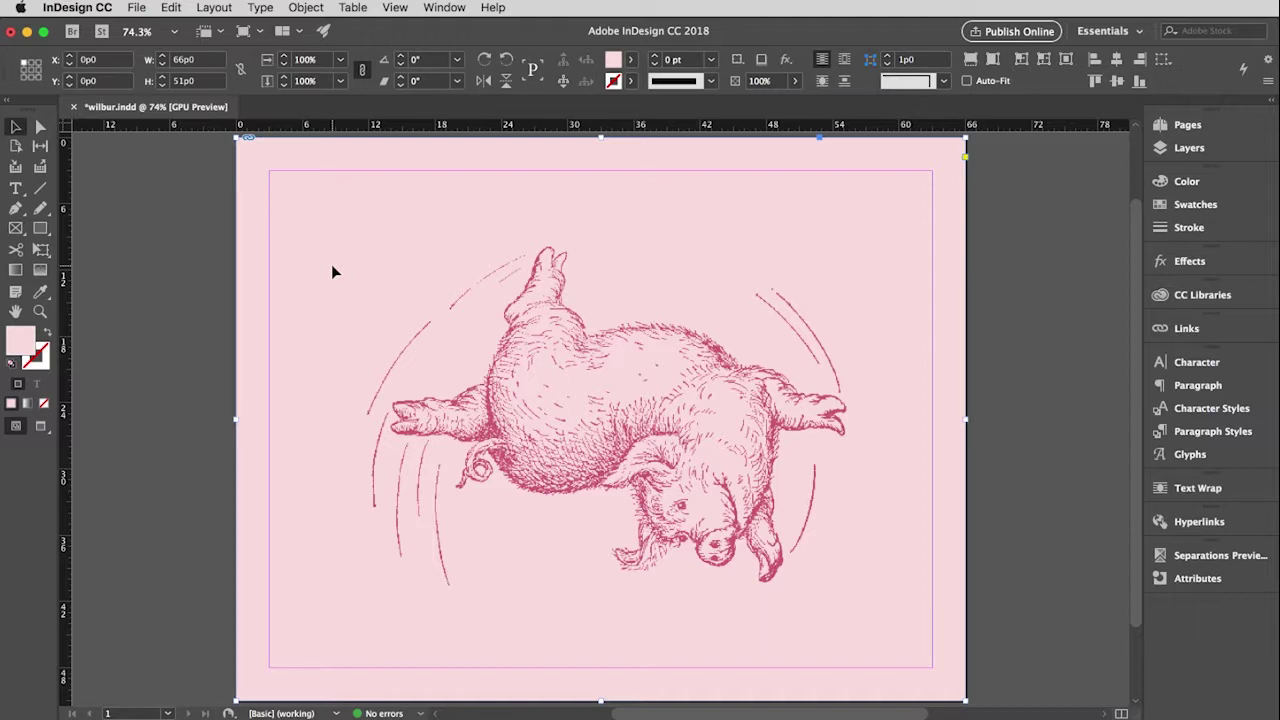
key(super+z)
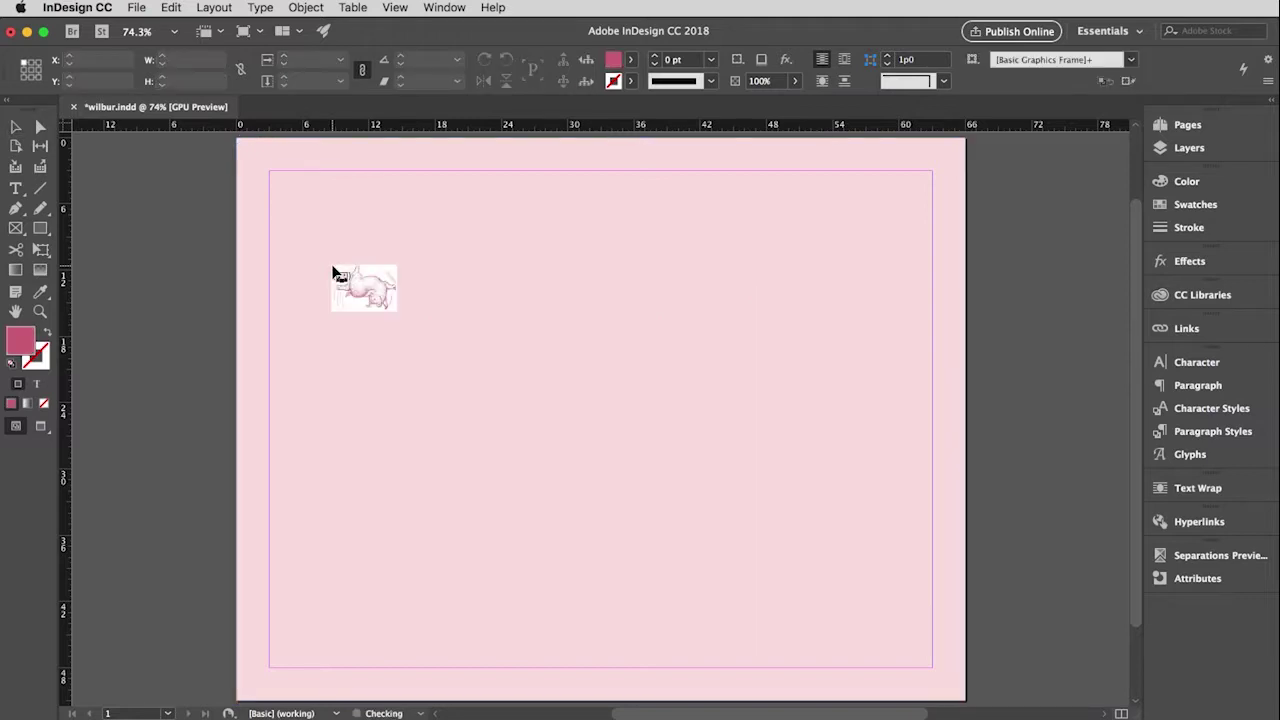
Place the wilbur.psd drawing in the page's upper left, undoing an accidental crop
click(118, 202)
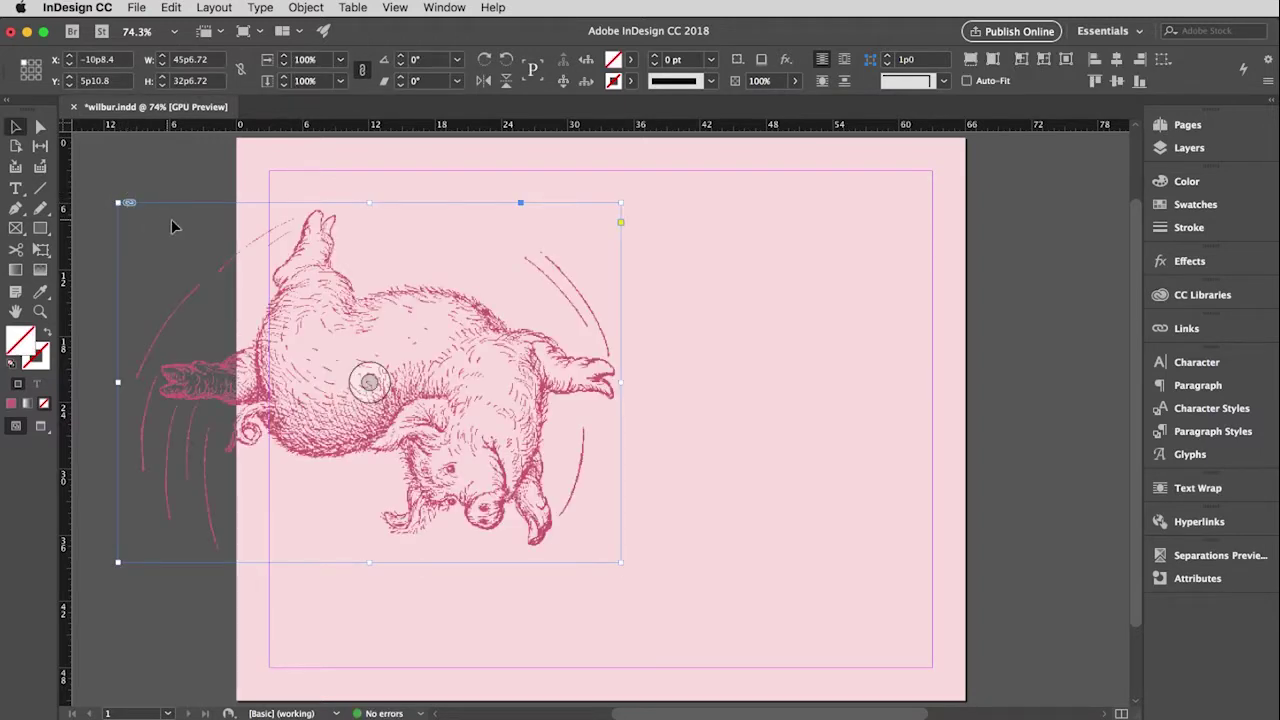
drag(314, 349, 529, 363)
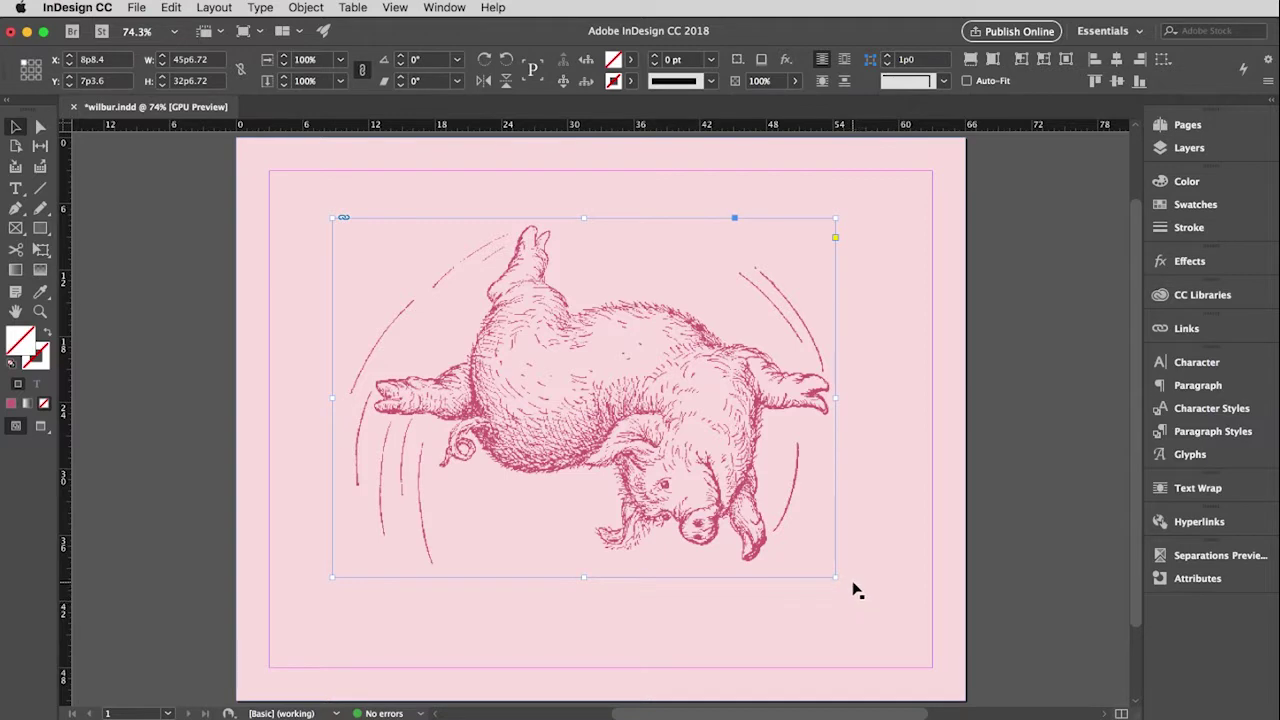
drag(835, 578, 690, 476)
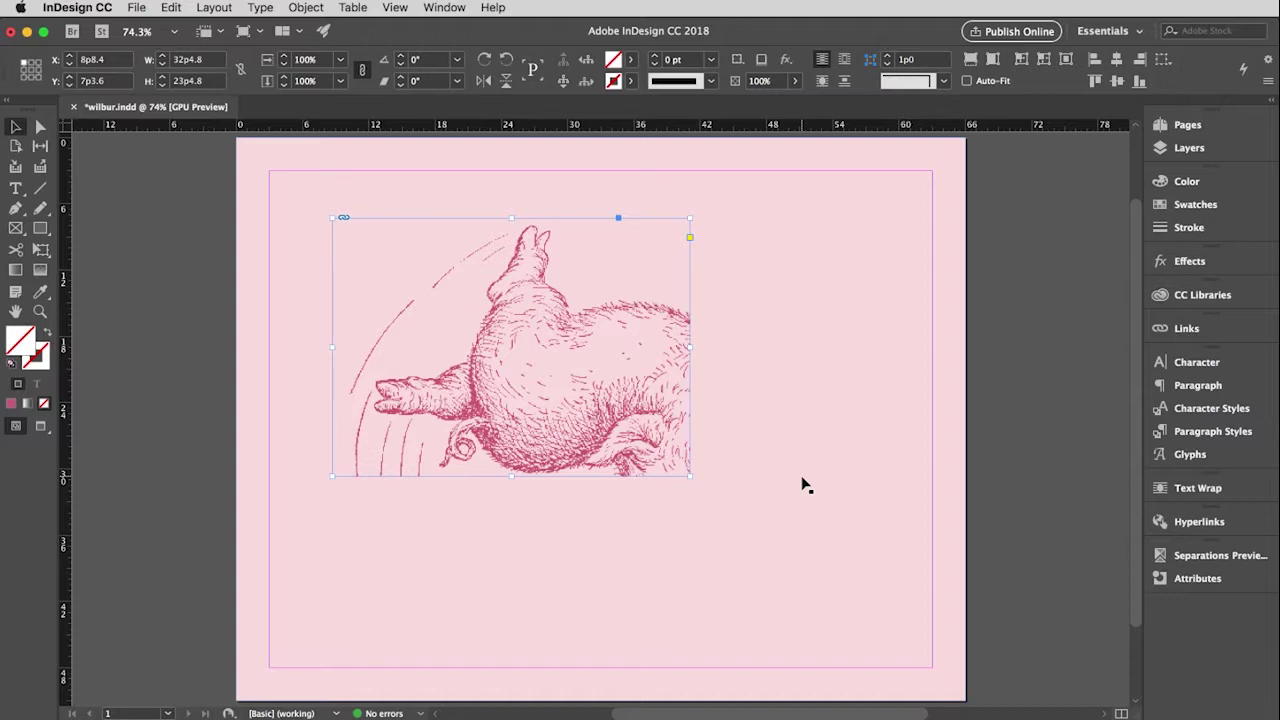
key(super+alt+c)
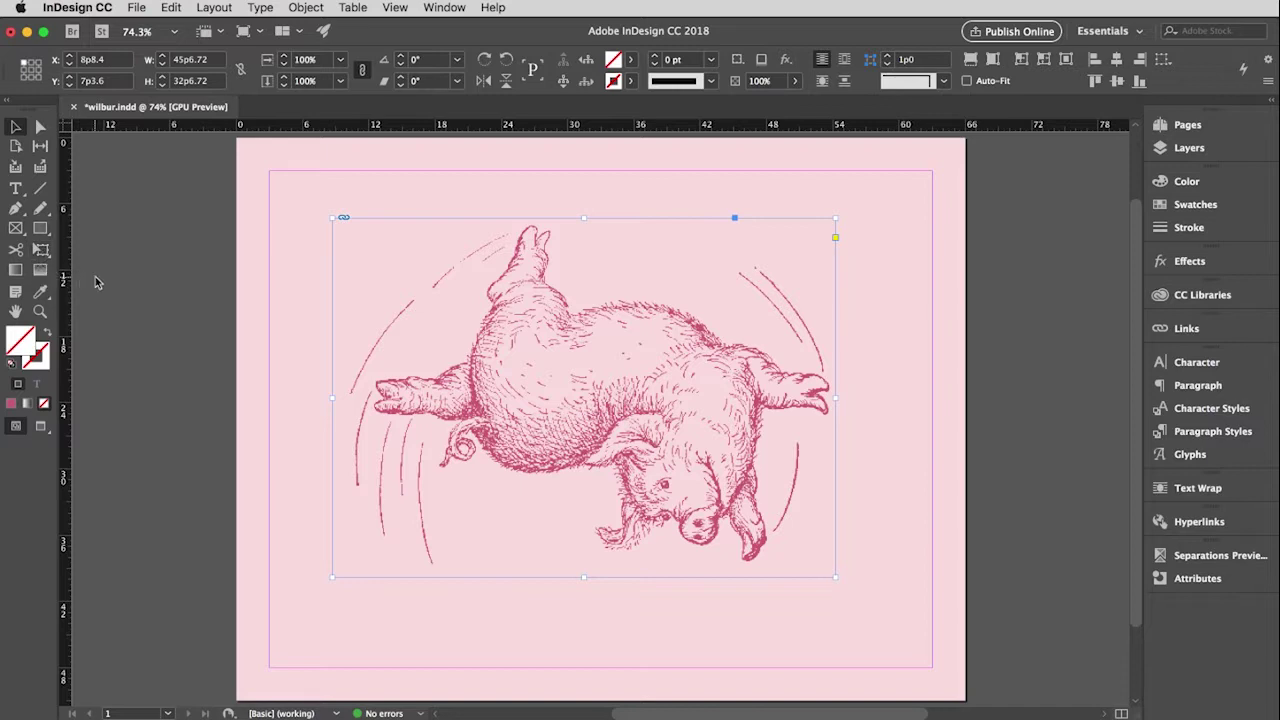
Resize the pig drawing to a 48p5.431 by 34p7.526 frame at 14p10.8, 1p9.6
key(e)
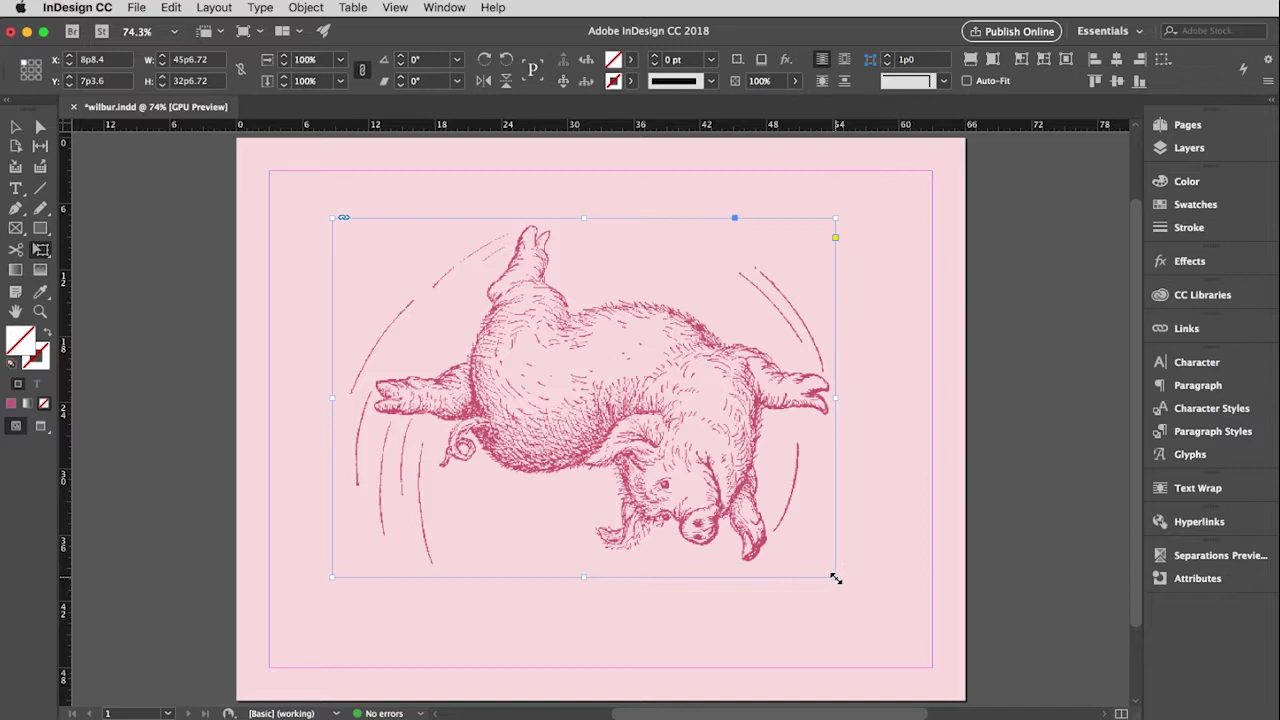
drag(835, 578, 641, 537)
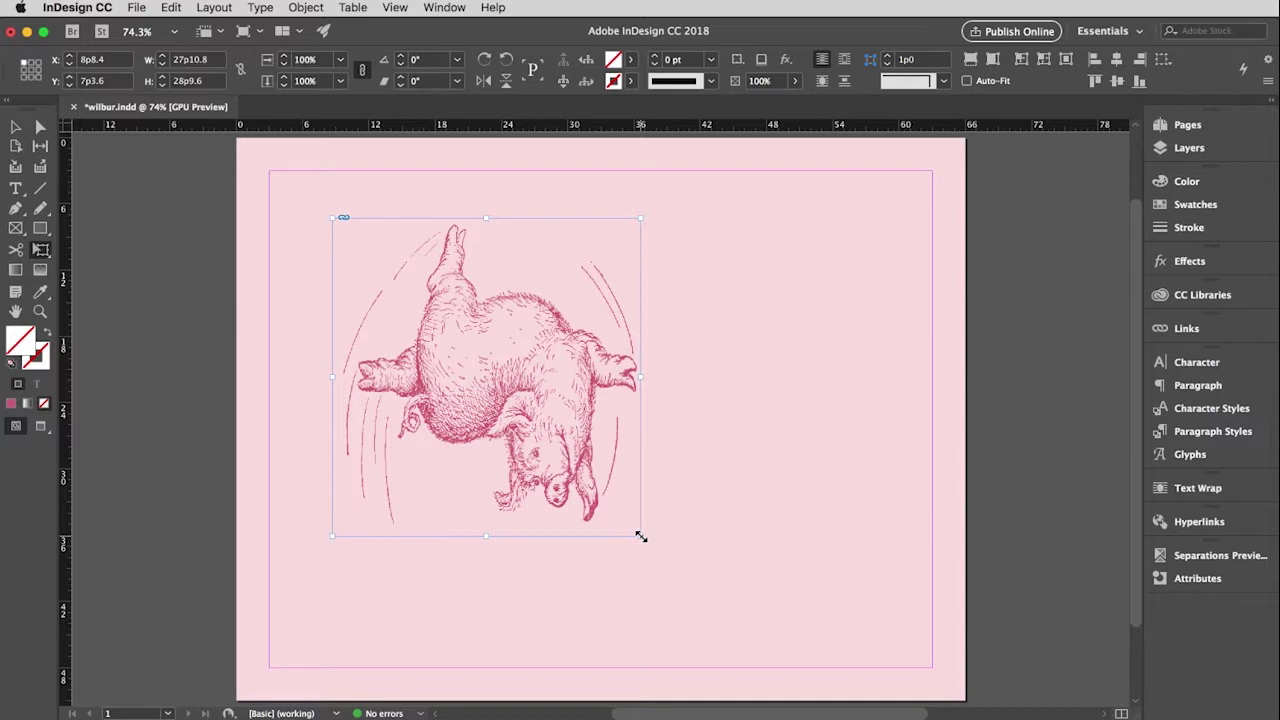
key(super+z)
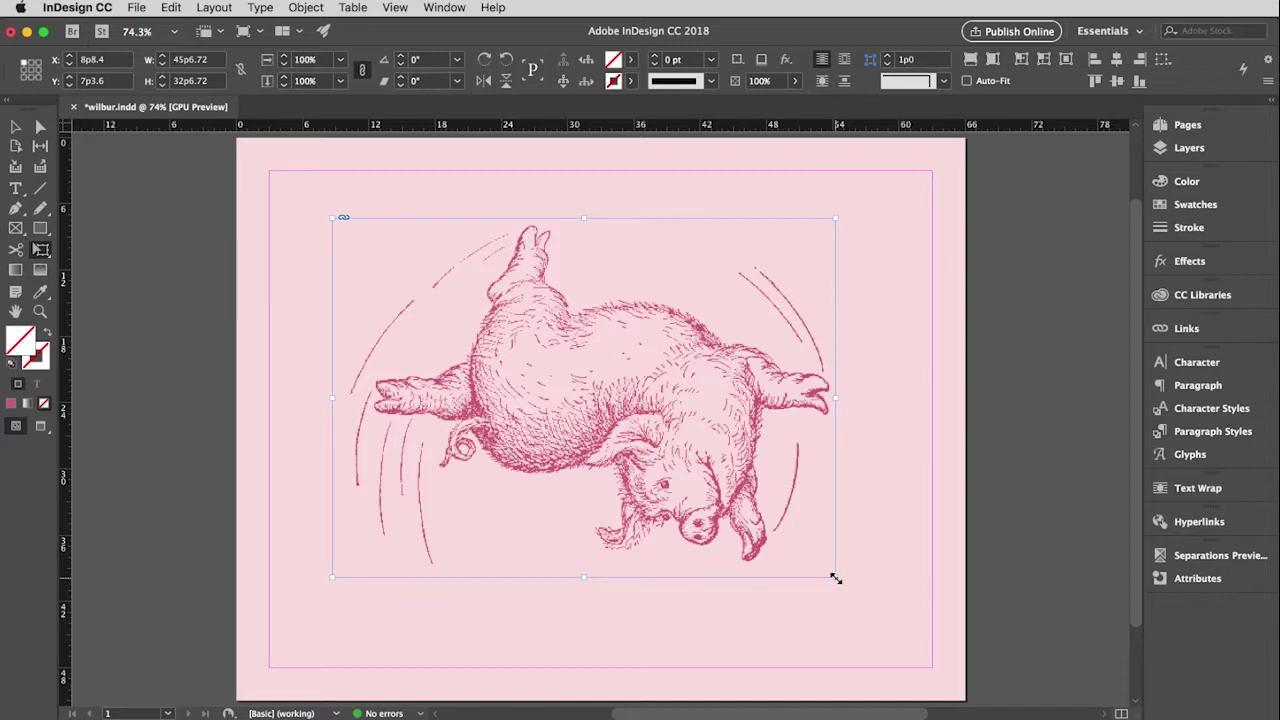
drag(836, 578, 883, 640)
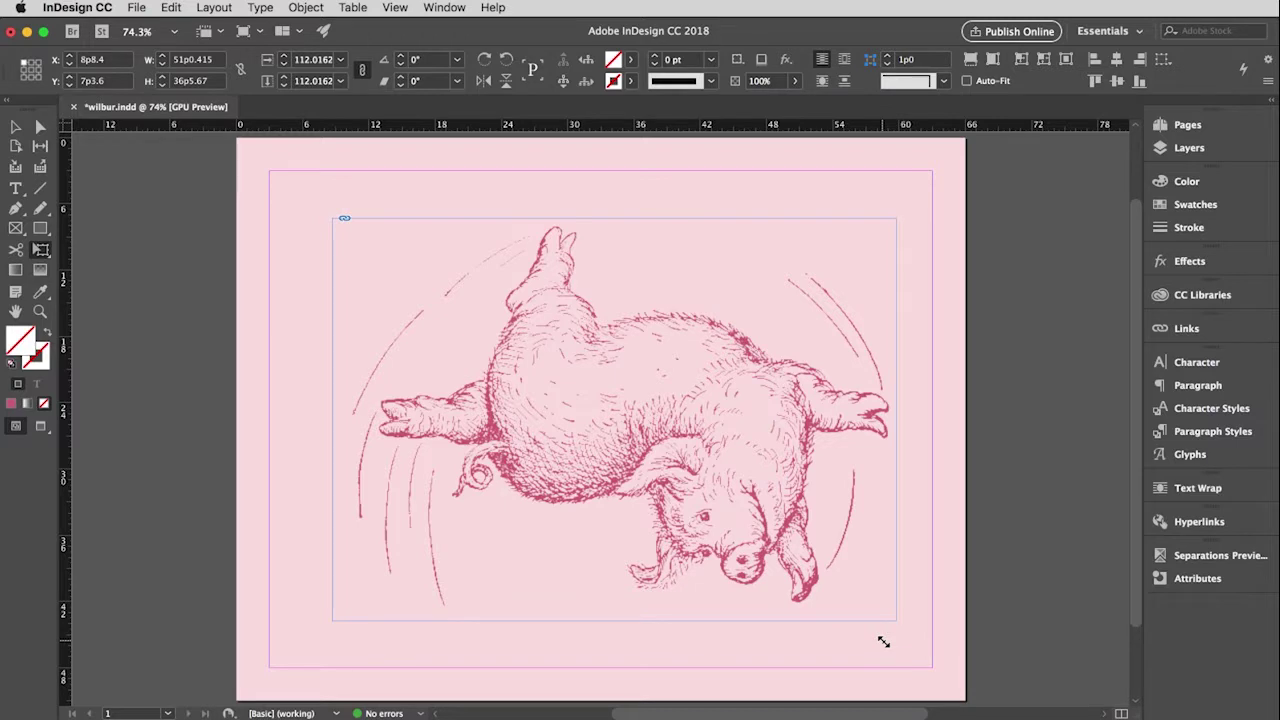
drag(884, 641, 864, 602)
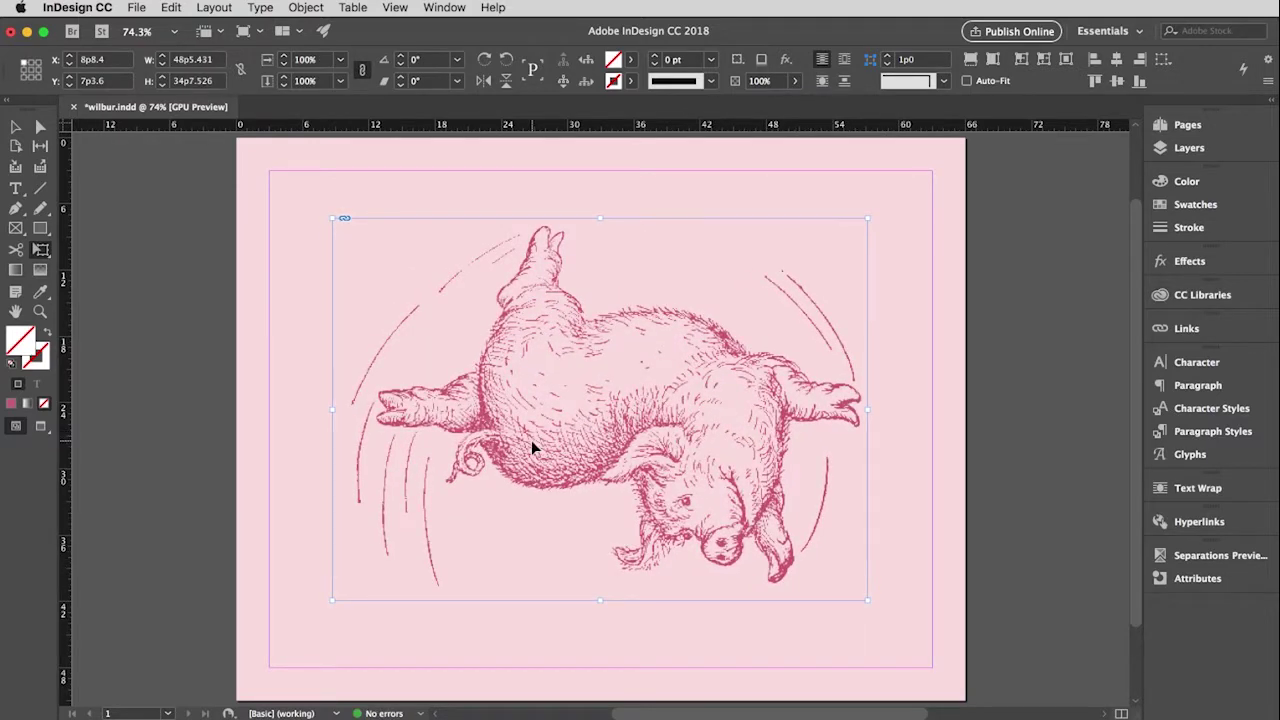
drag(531, 440, 601, 386)
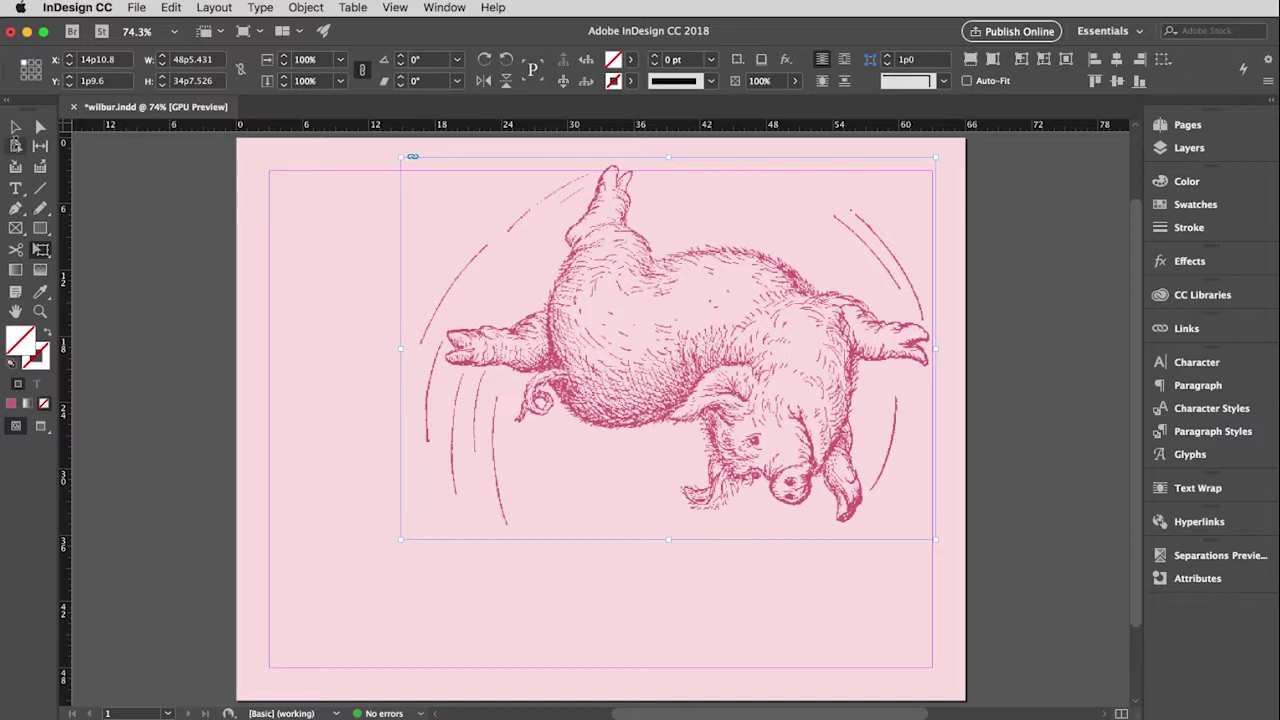
Deselect the pig drawing and switch the page to Preview mode
key(v)
click(144, 314)
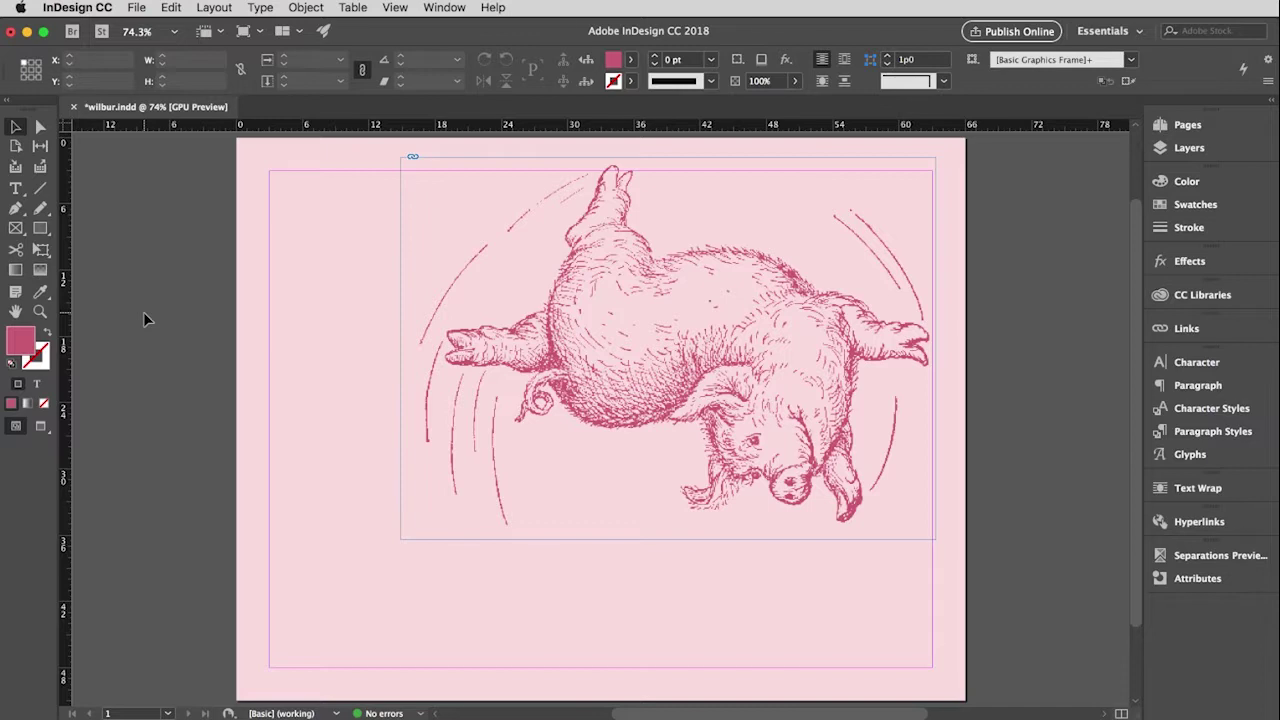
key(w)
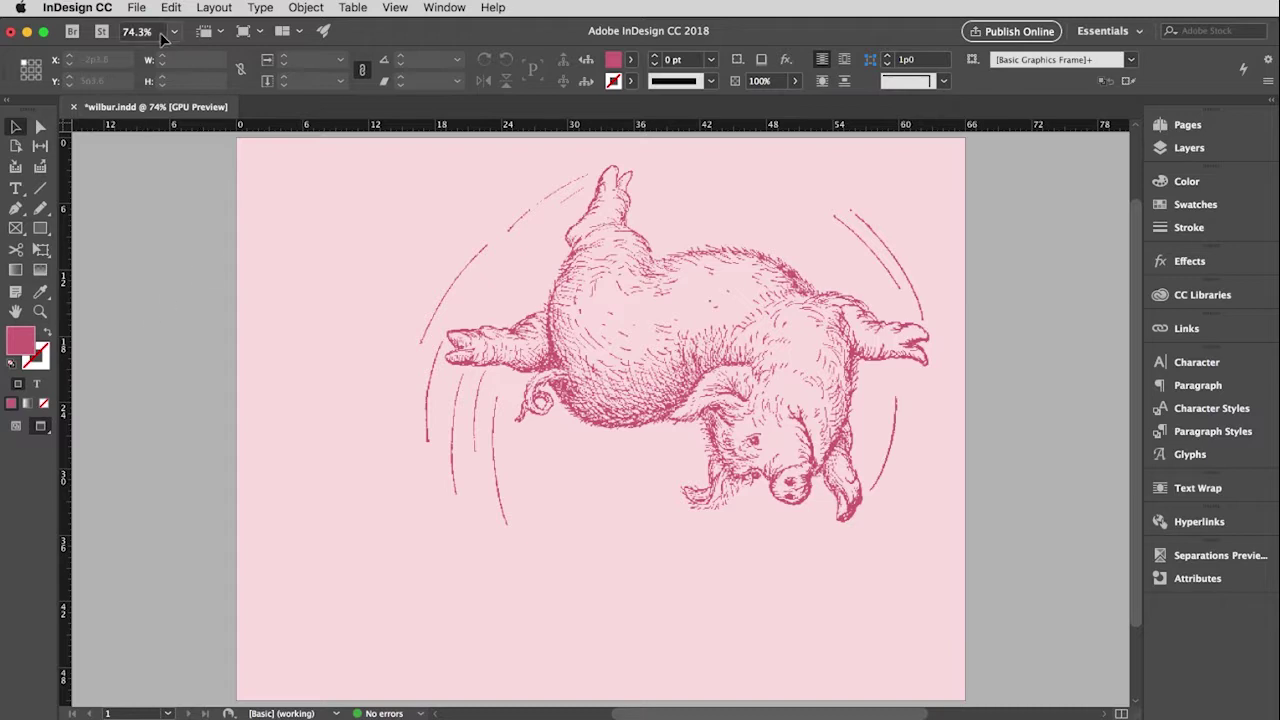
Choose a-real-pig.psd from the images folder in the Place dialog
click(137, 8)
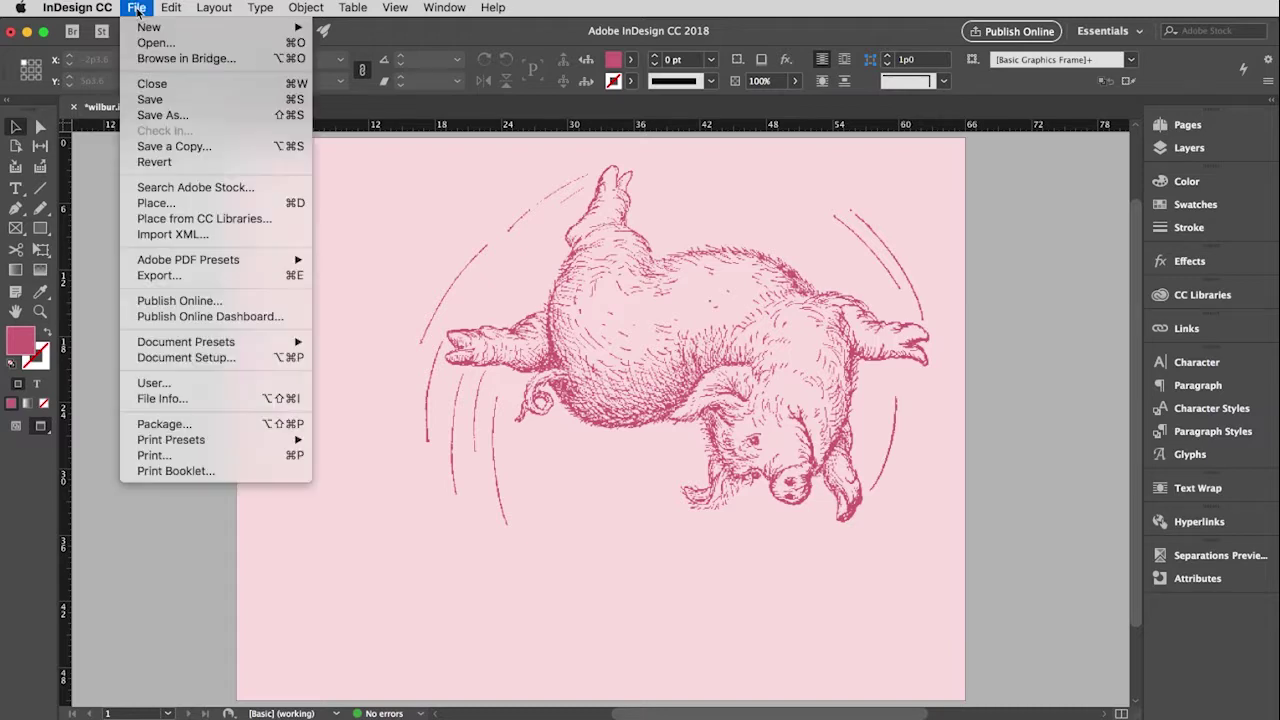
click(199, 203)
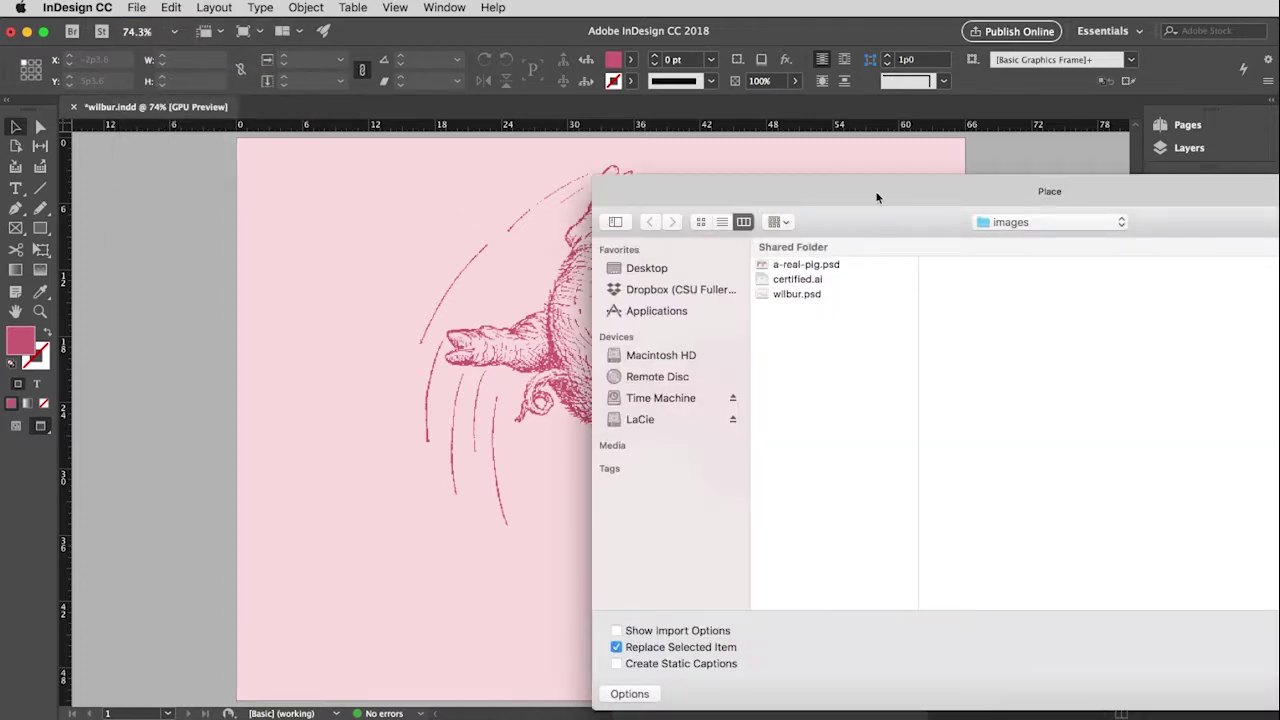
drag(877, 197, 462, 152)
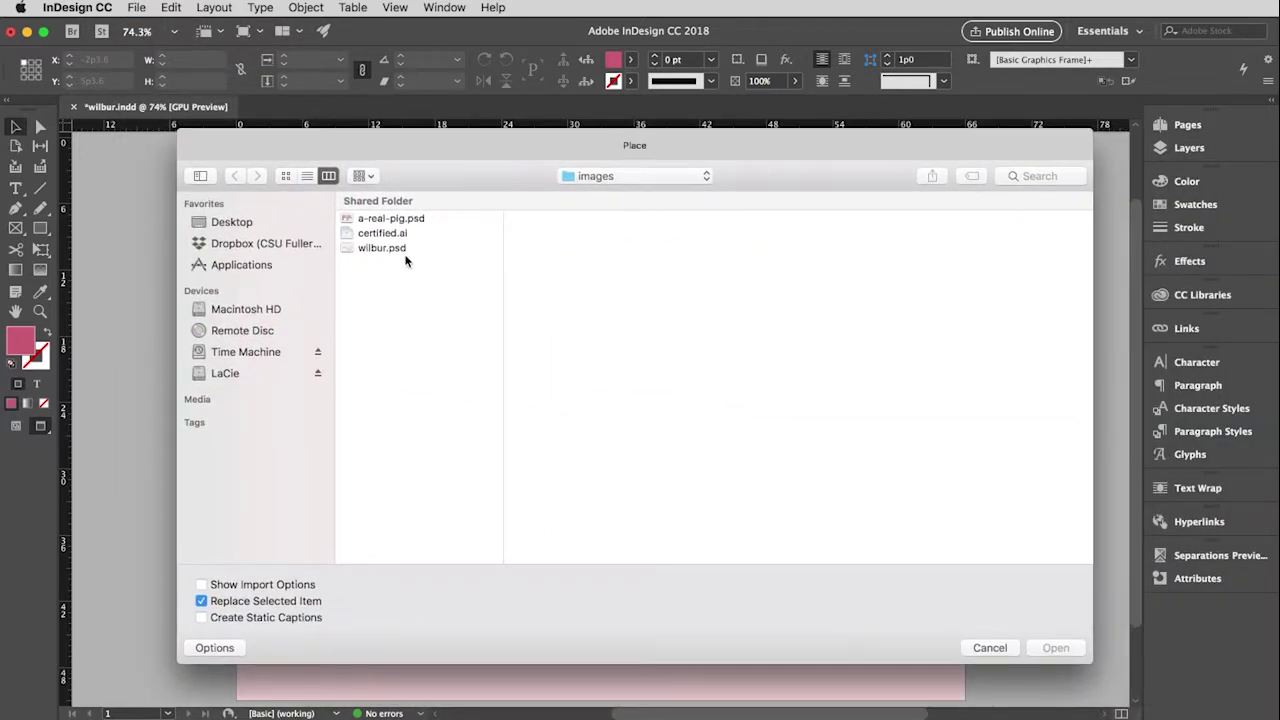
click(387, 218)
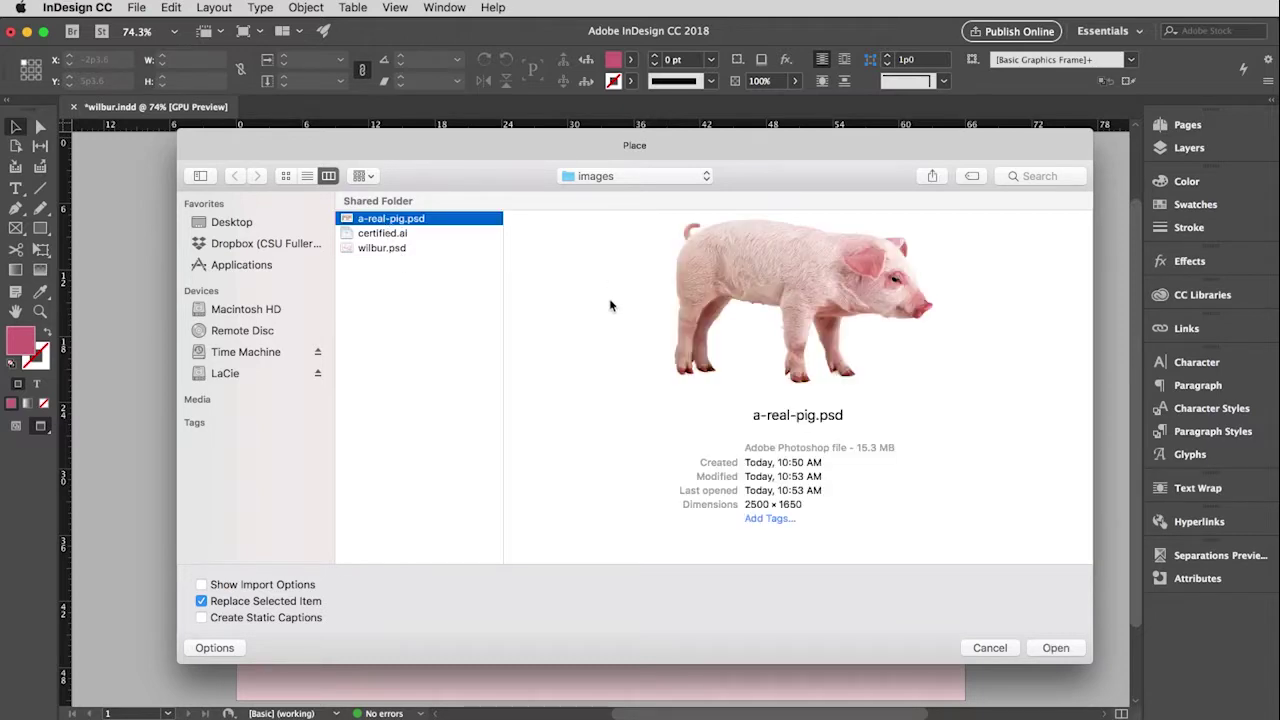
Place the a-real-pig.psd photo as a 50p0 by 33p0 frame overlapping the pig drawing
click(1055, 648)
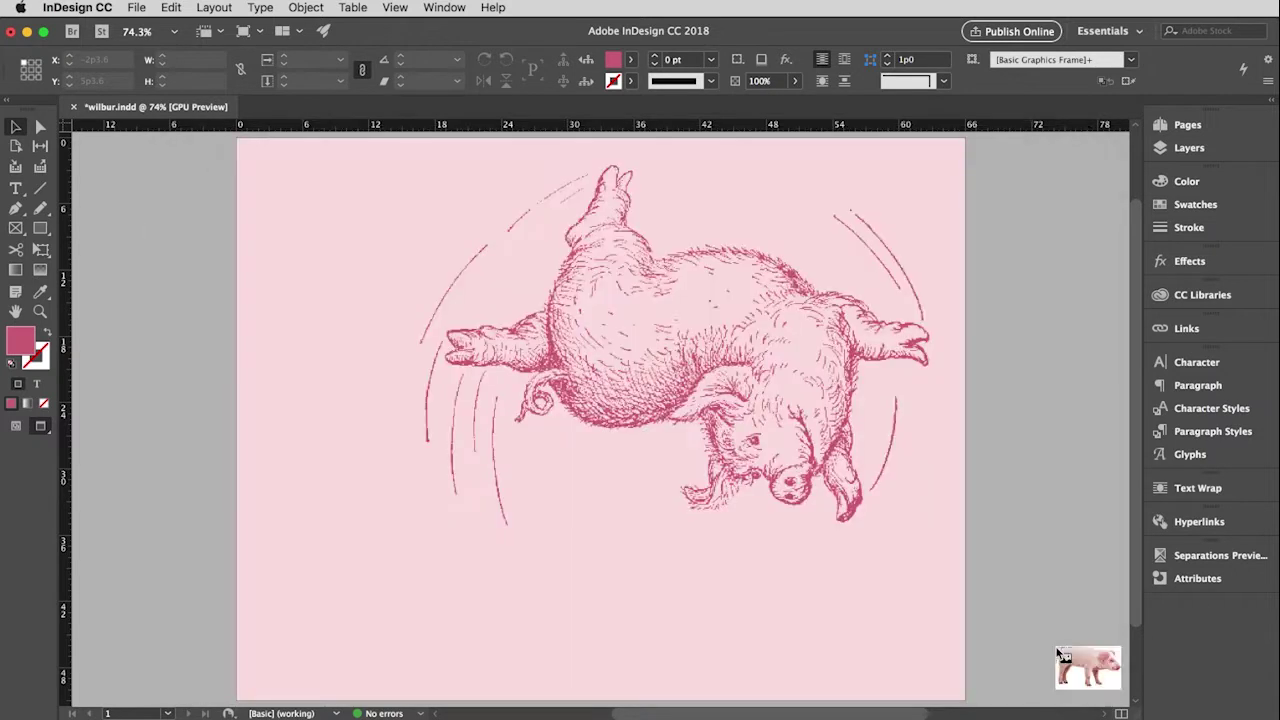
click(135, 208)
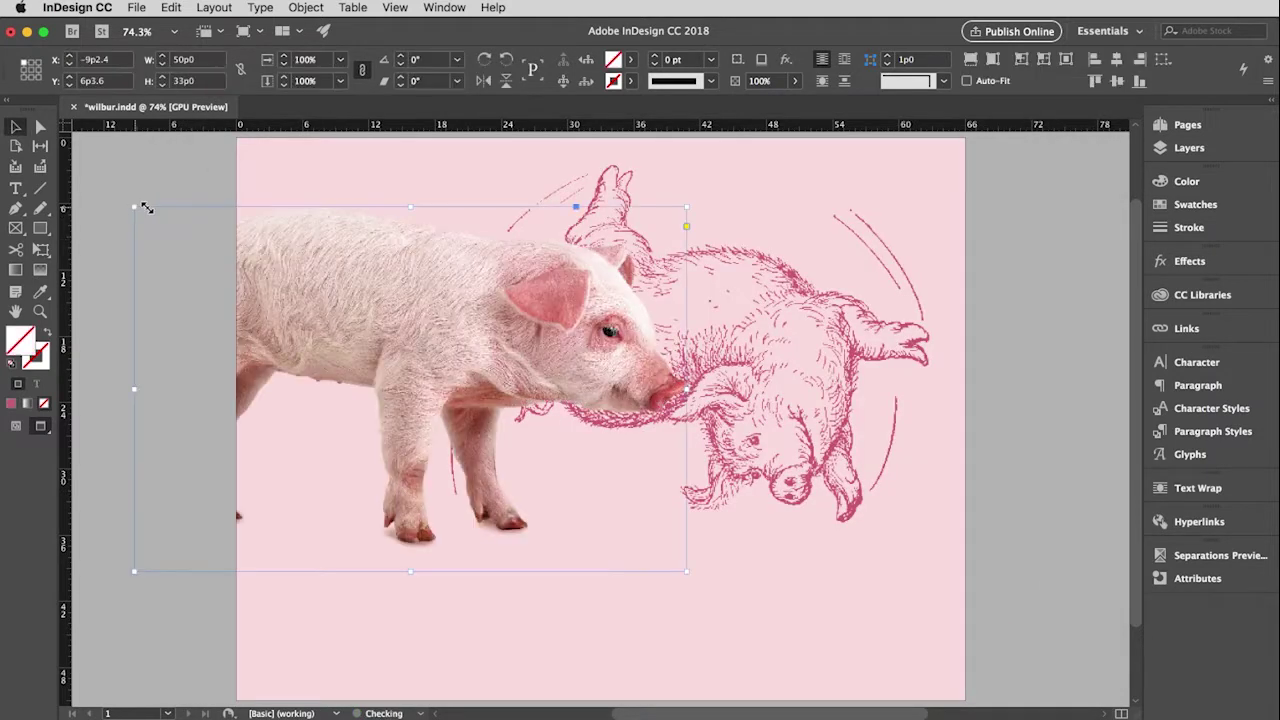
drag(384, 263, 555, 312)
key(super+alt+shift+e)
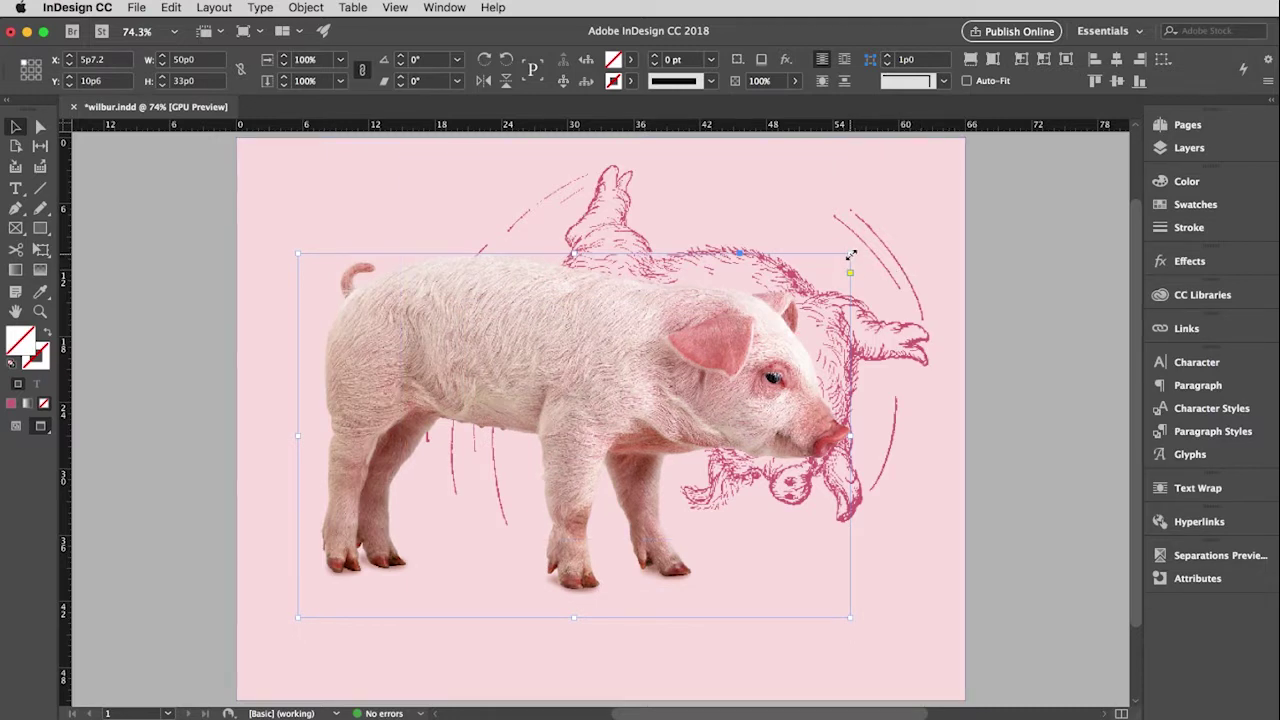
click(40, 249)
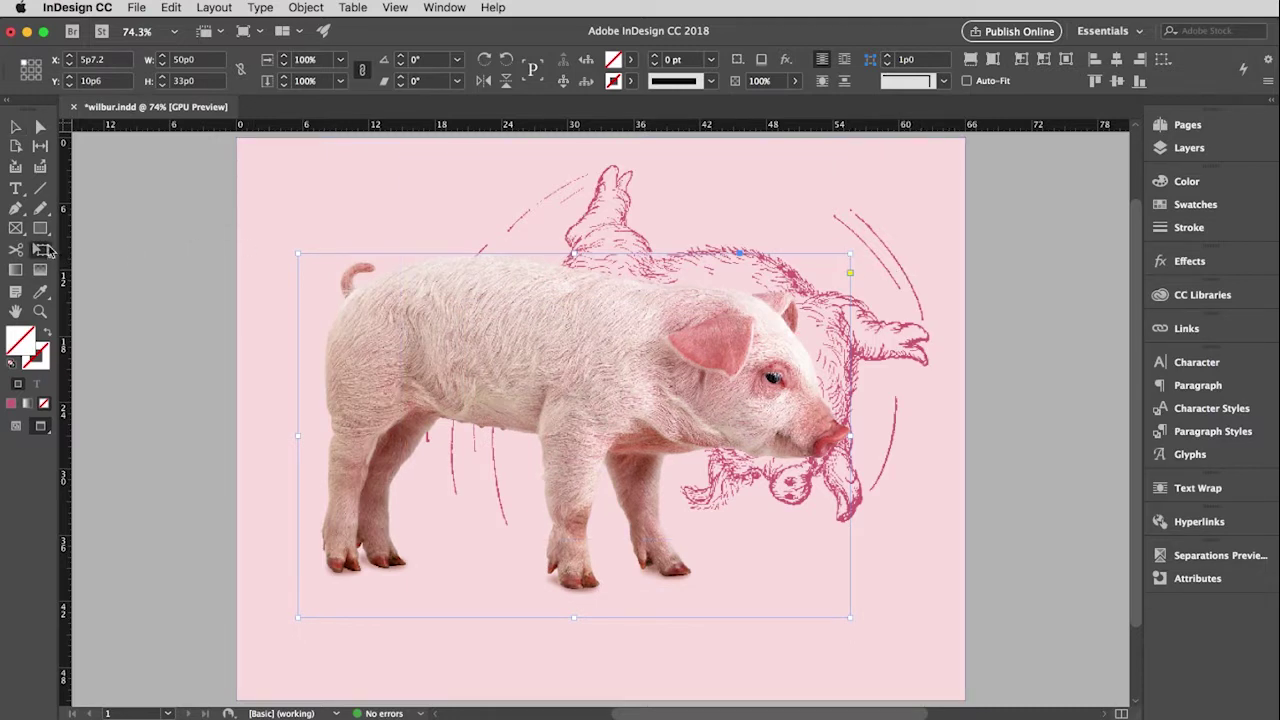
click(849, 252)
Set View > Display Performance to High Quality Display so the pig photo renders sharply
click(397, 9)
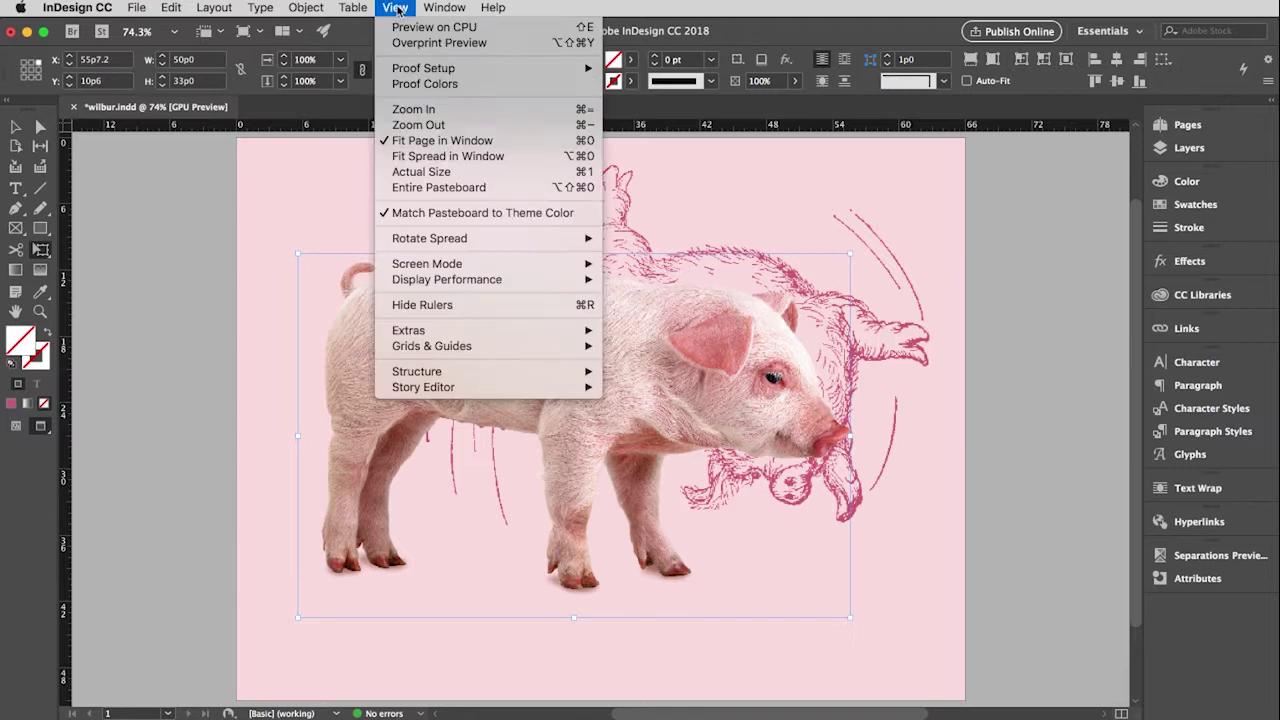
mouse_move(476, 283)
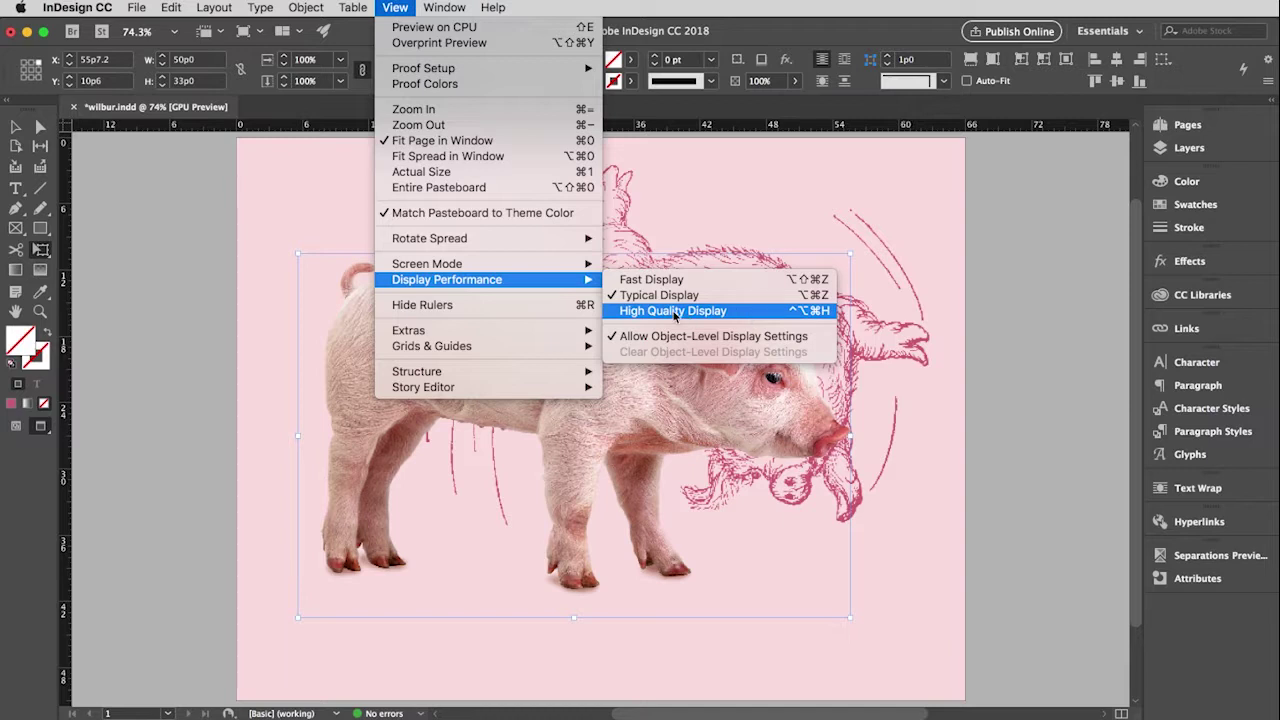
click(740, 314)
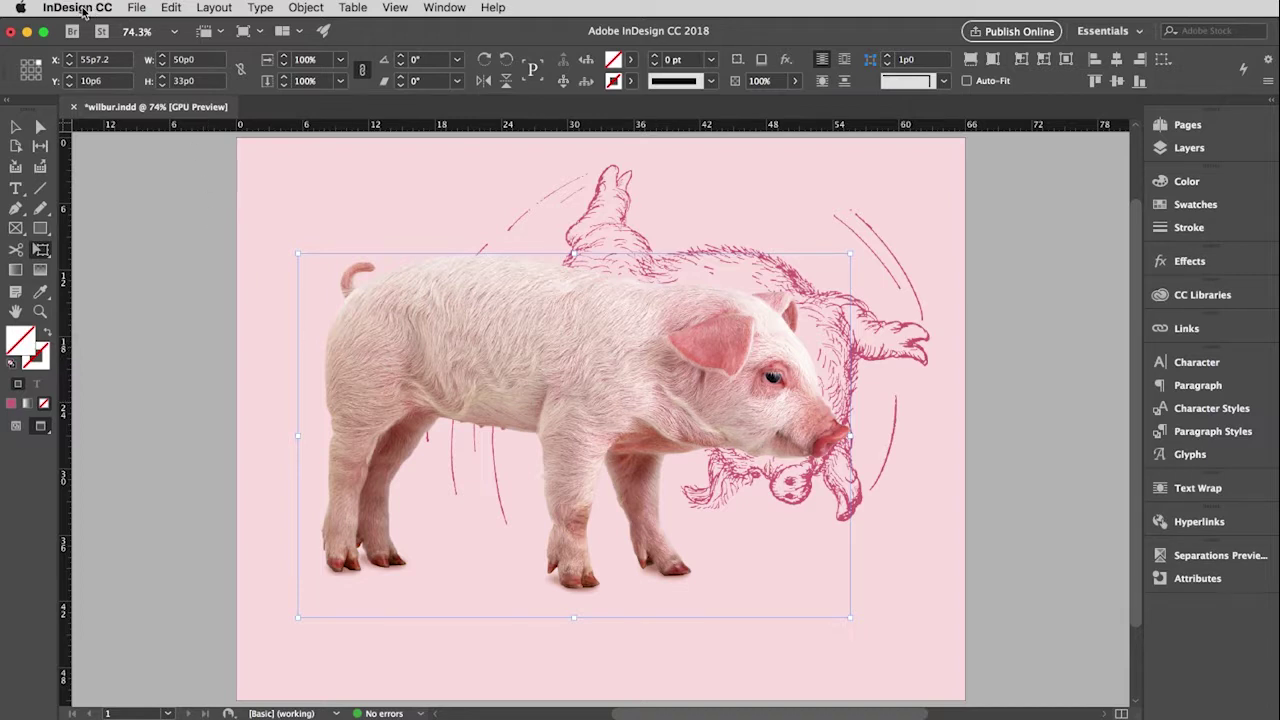
Set the Display Performance preference's Default View to High Quality
click(86, 9)
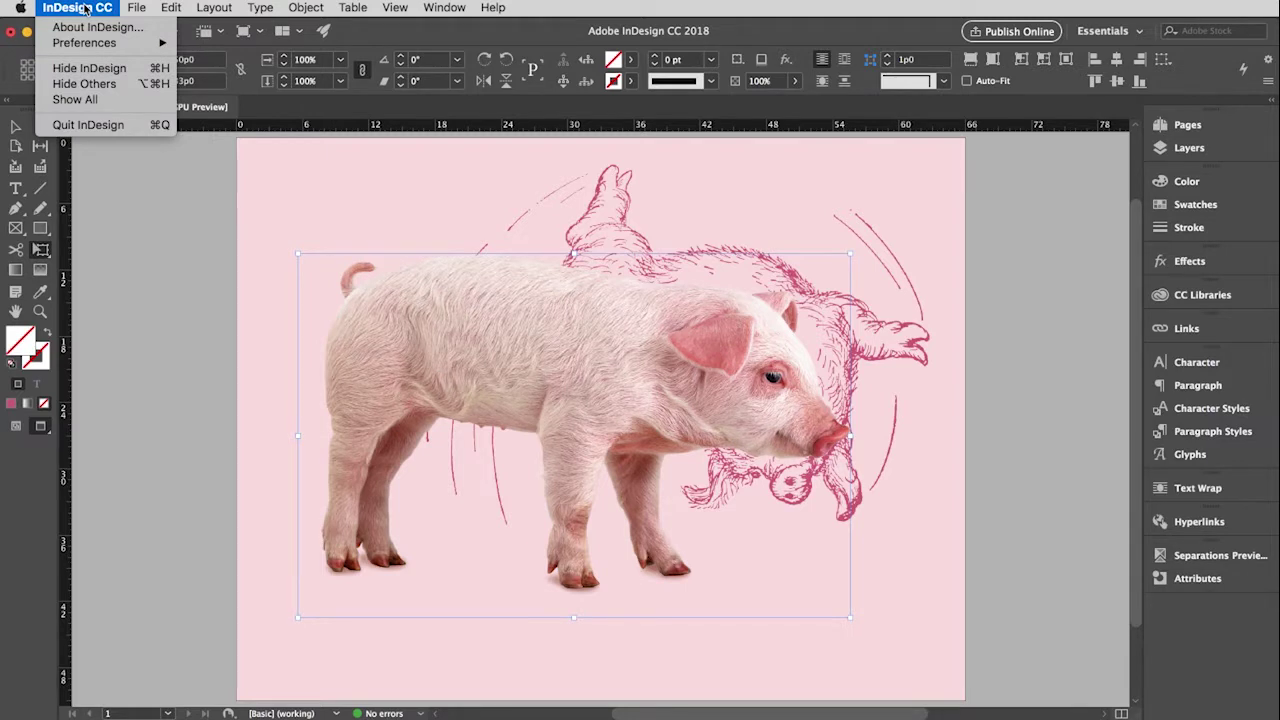
mouse_move(95, 47)
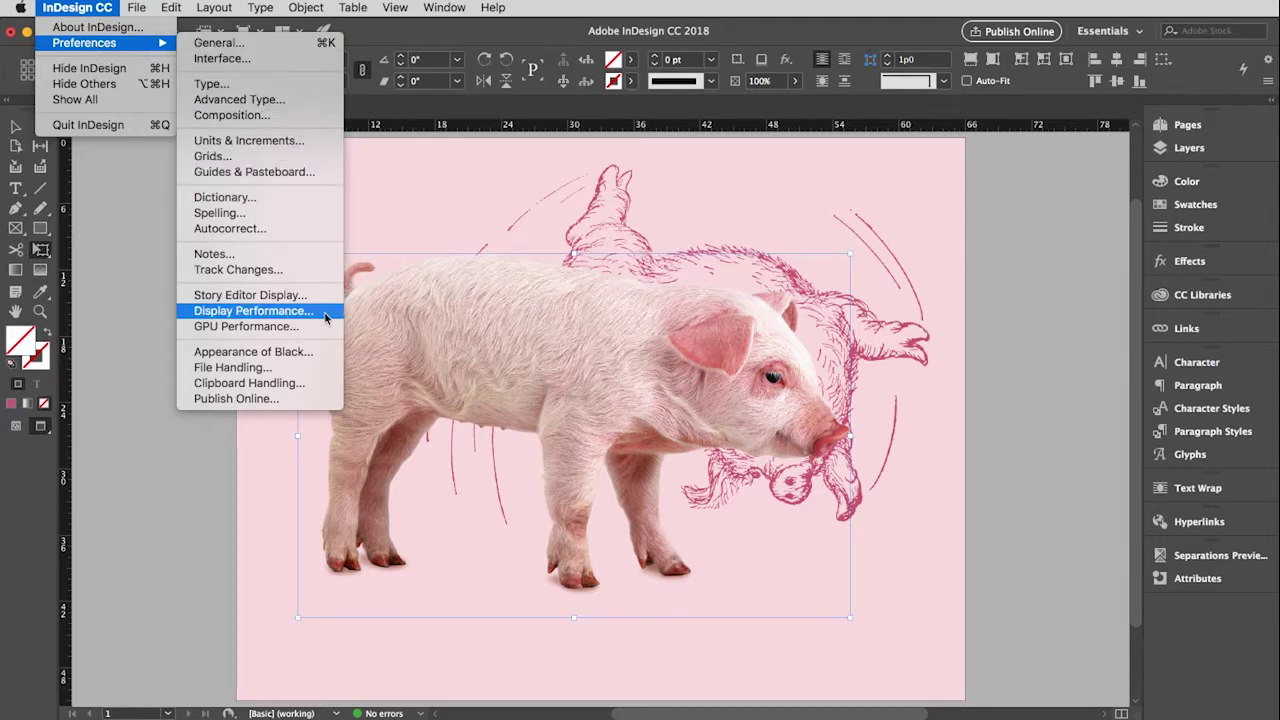
click(253, 311)
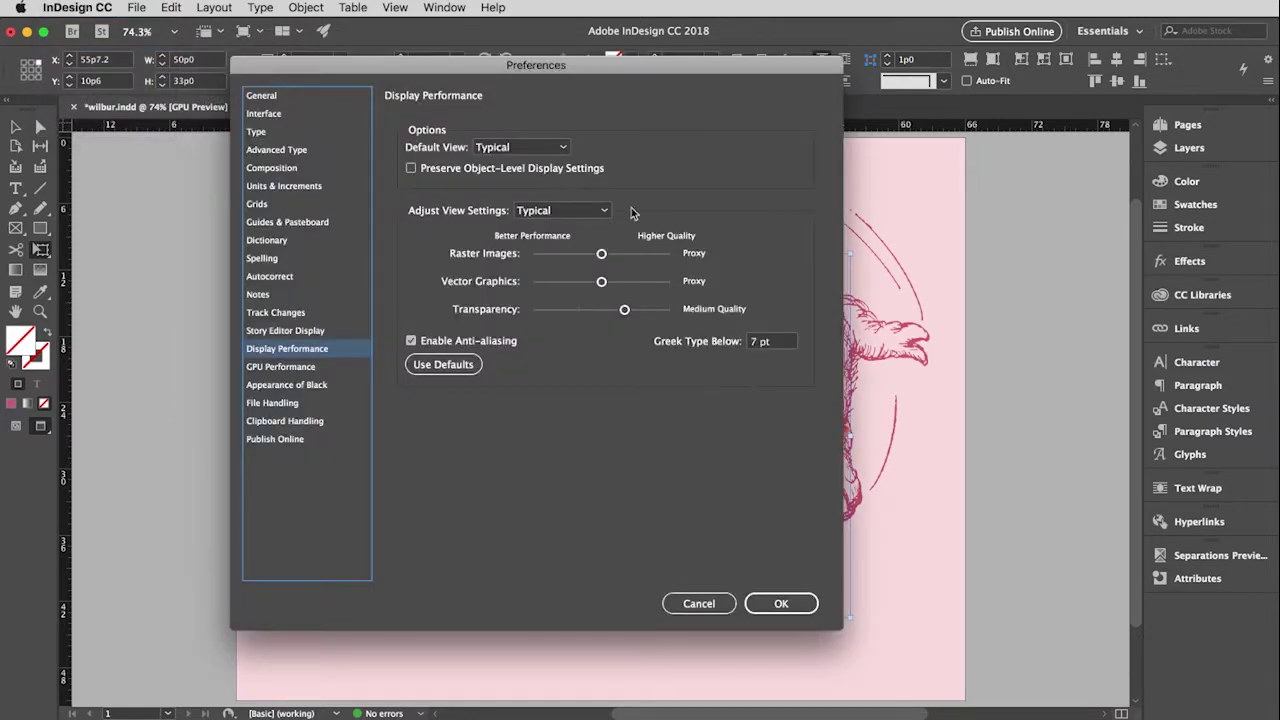
click(562, 148)
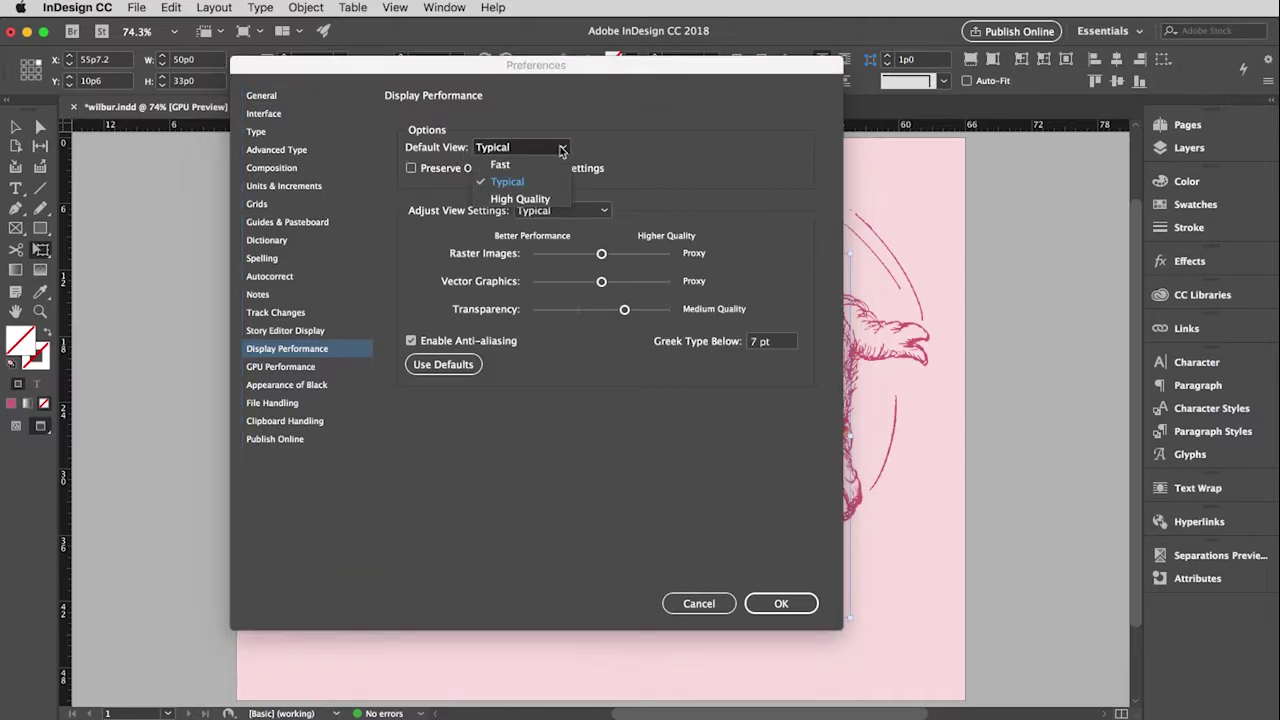
click(520, 198)
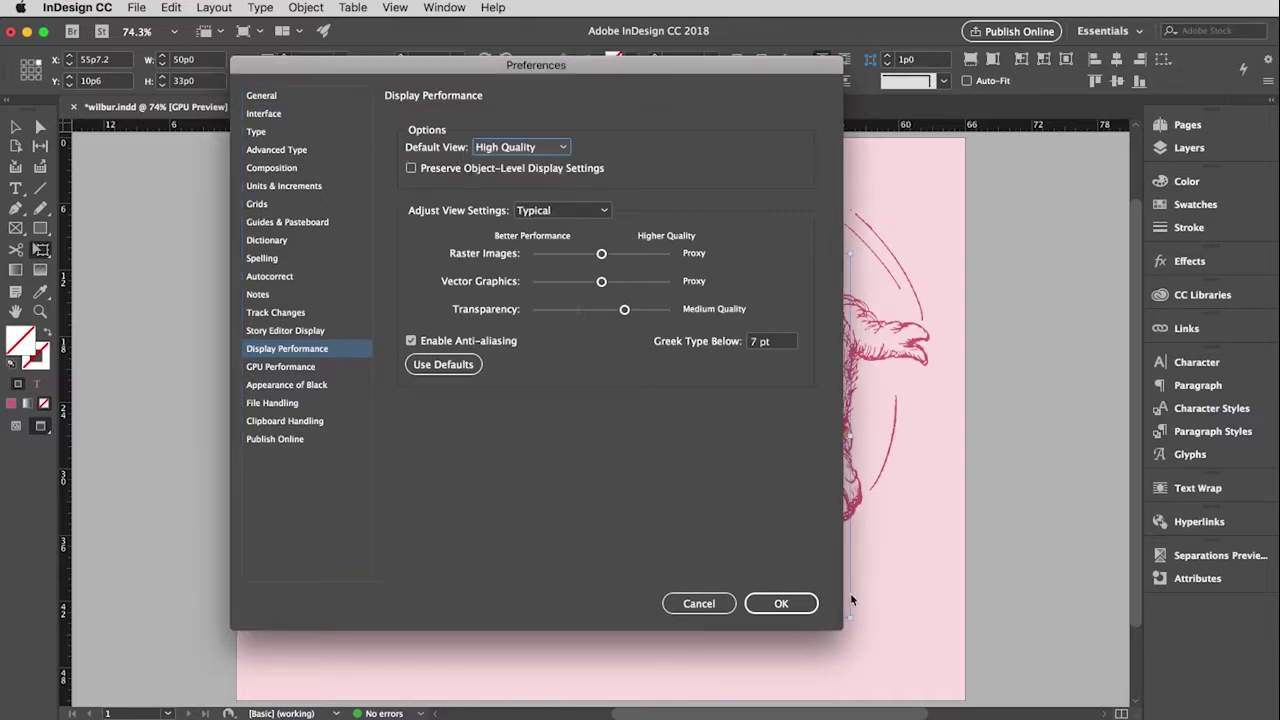
click(788, 608)
click(786, 605)
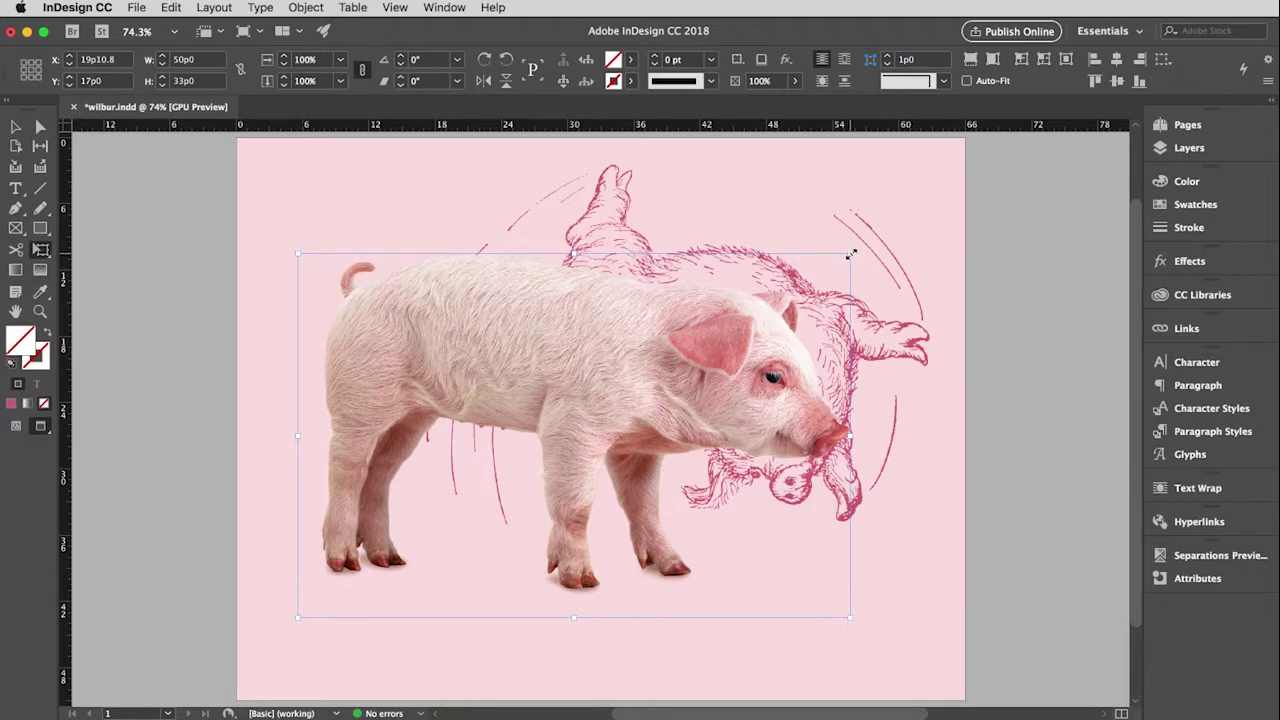
Scale the pig photo to 64.24% (30p1.287 by 19p10.45) and move it to the lower left
drag(850, 254, 647, 435)
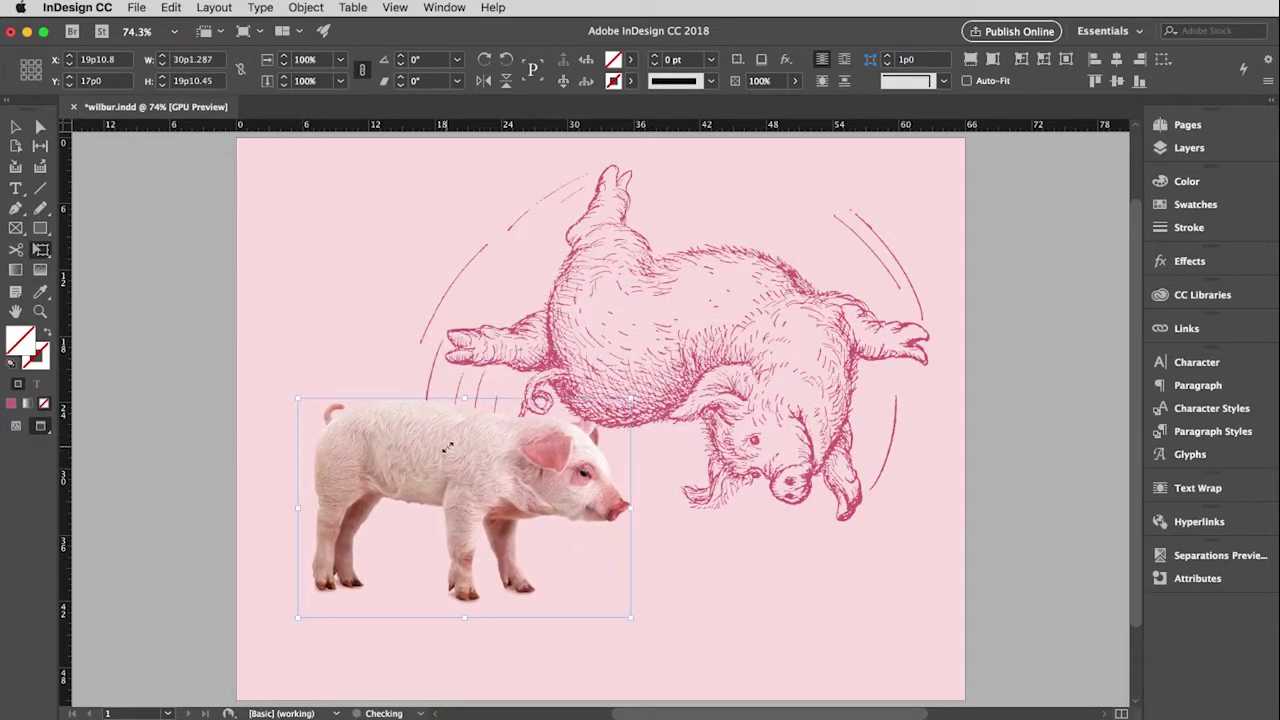
drag(444, 448, 440, 489)
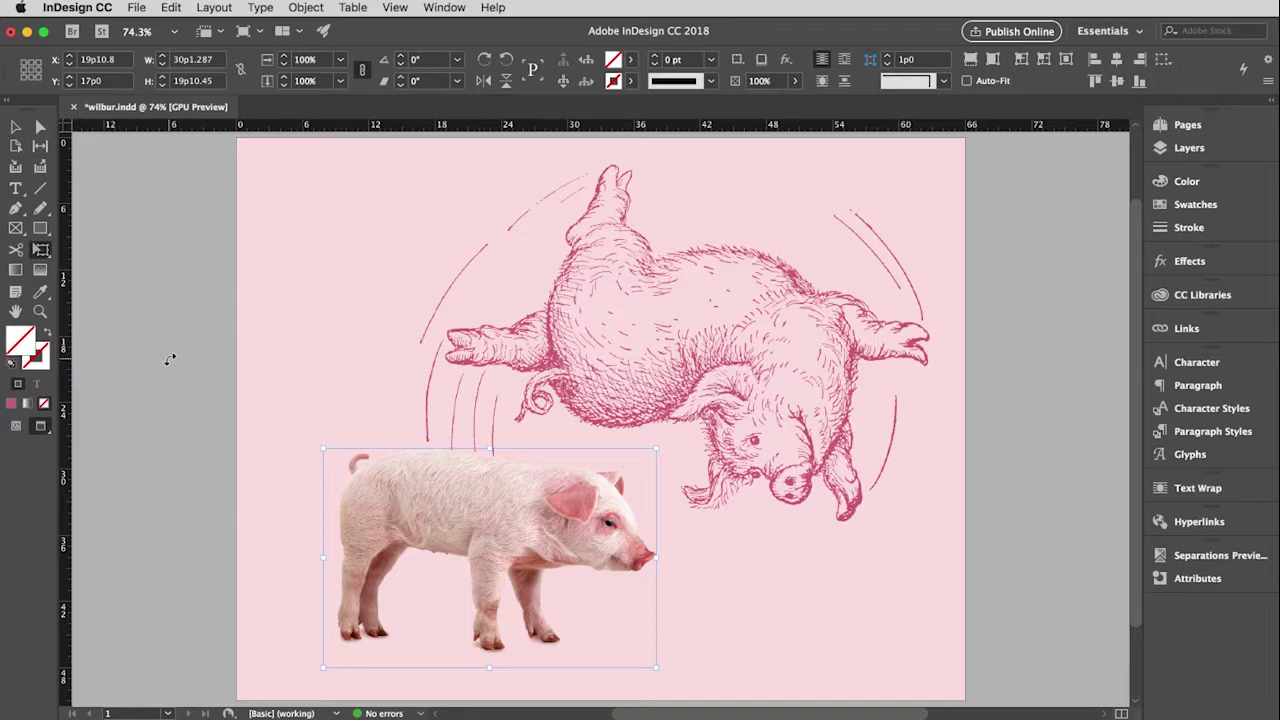
Place the certified.ai badge at full size over the page's top-left corner
click(135, 7)
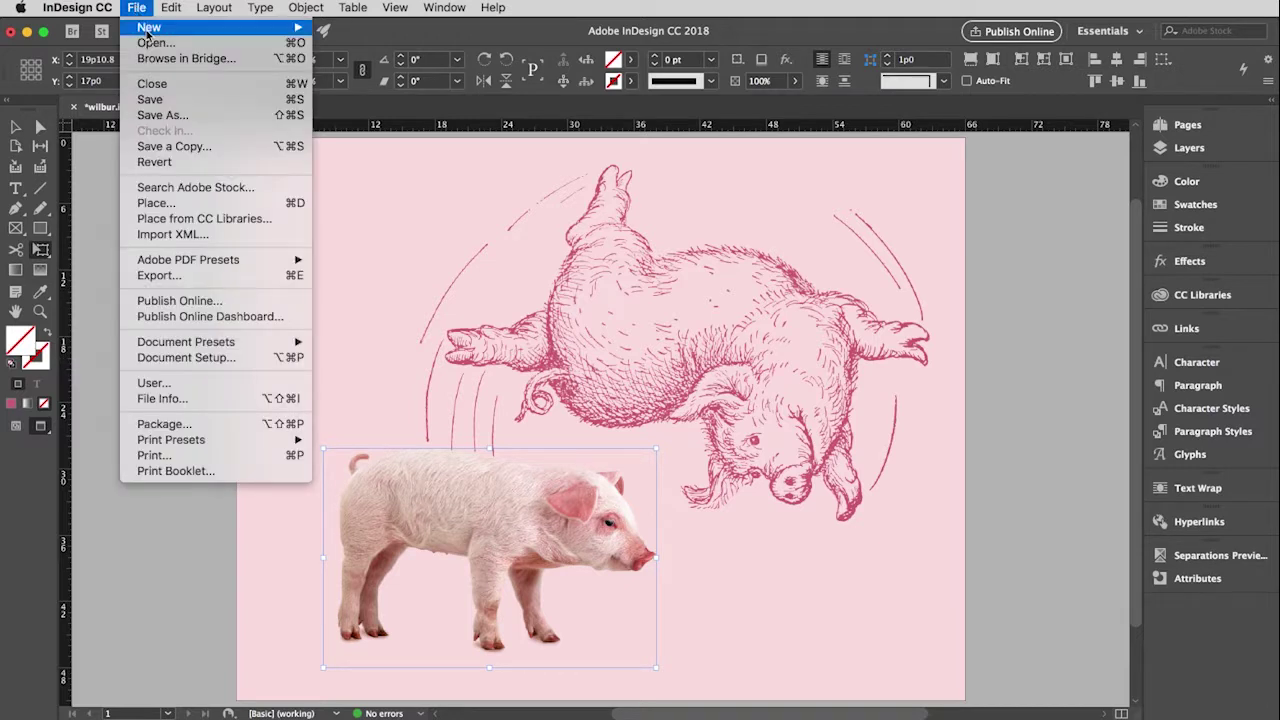
click(201, 205)
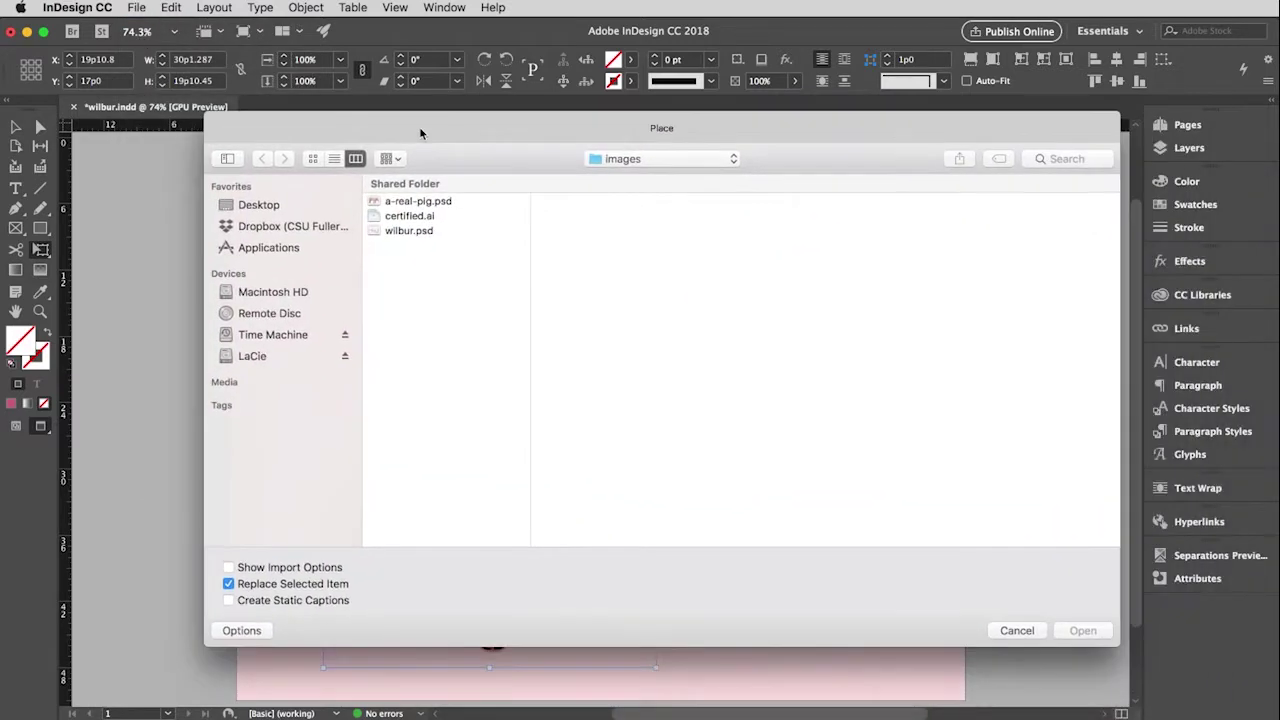
click(426, 219)
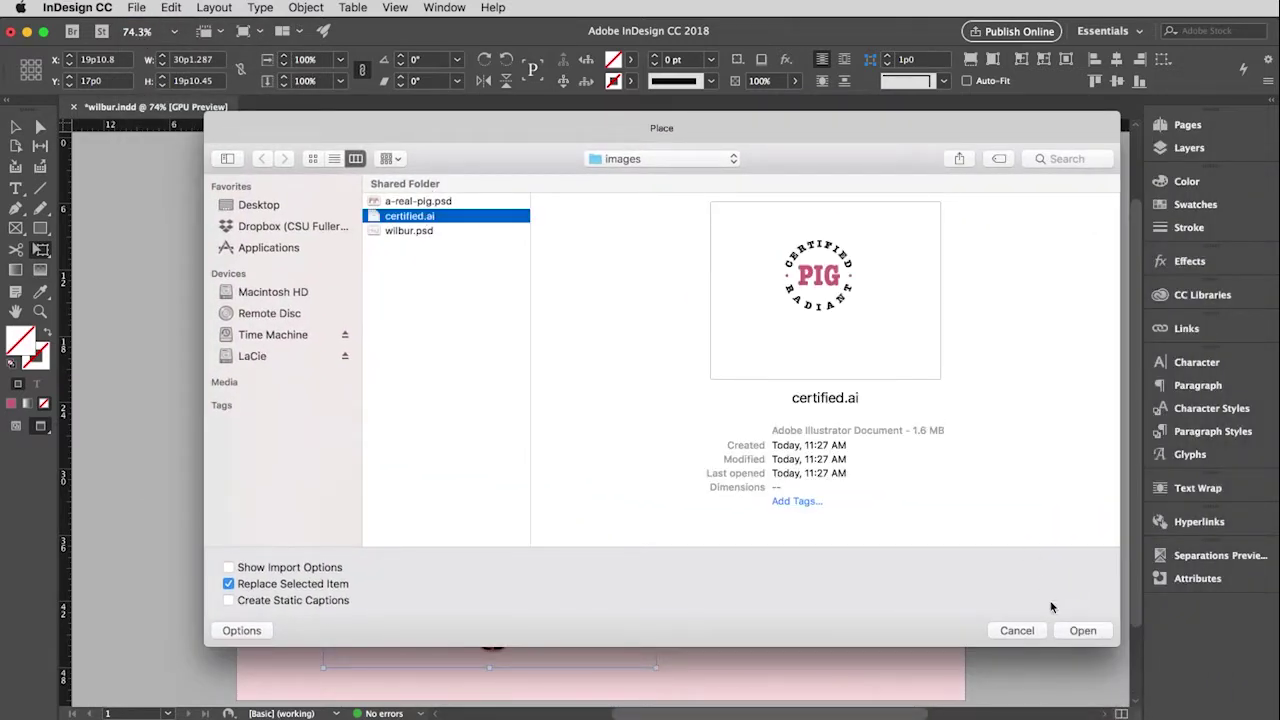
click(1080, 629)
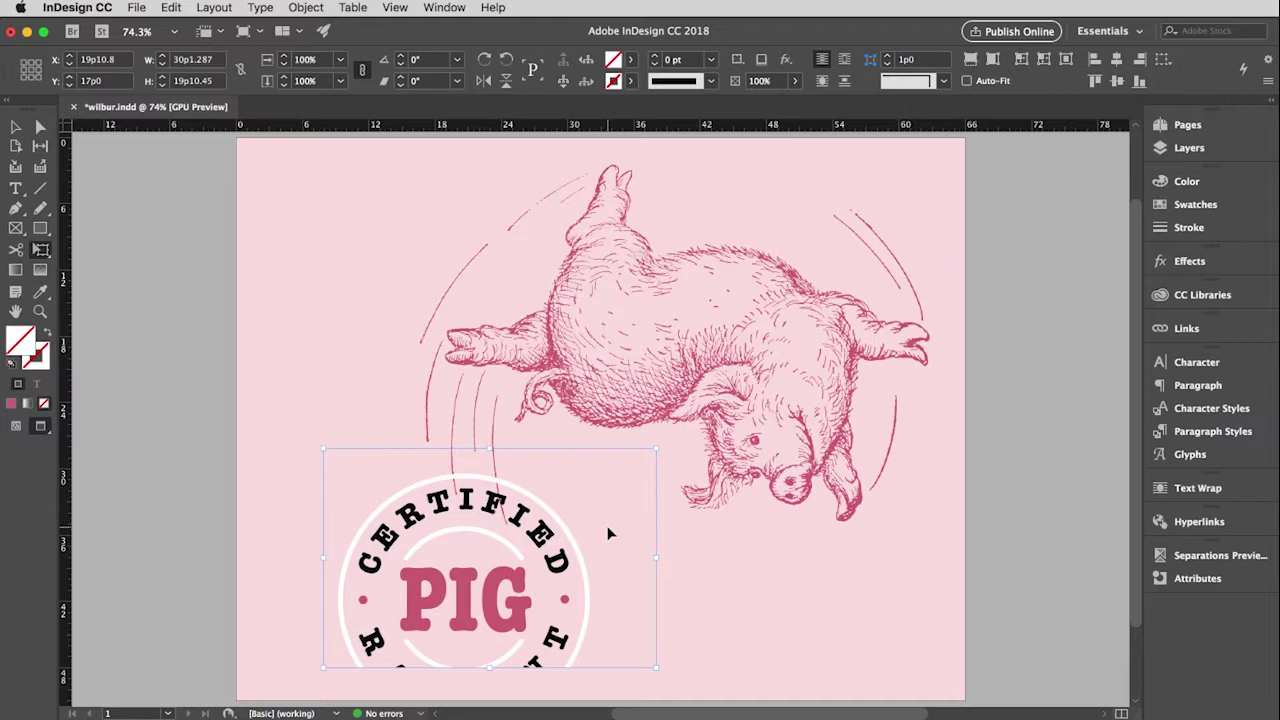
key(super+z)
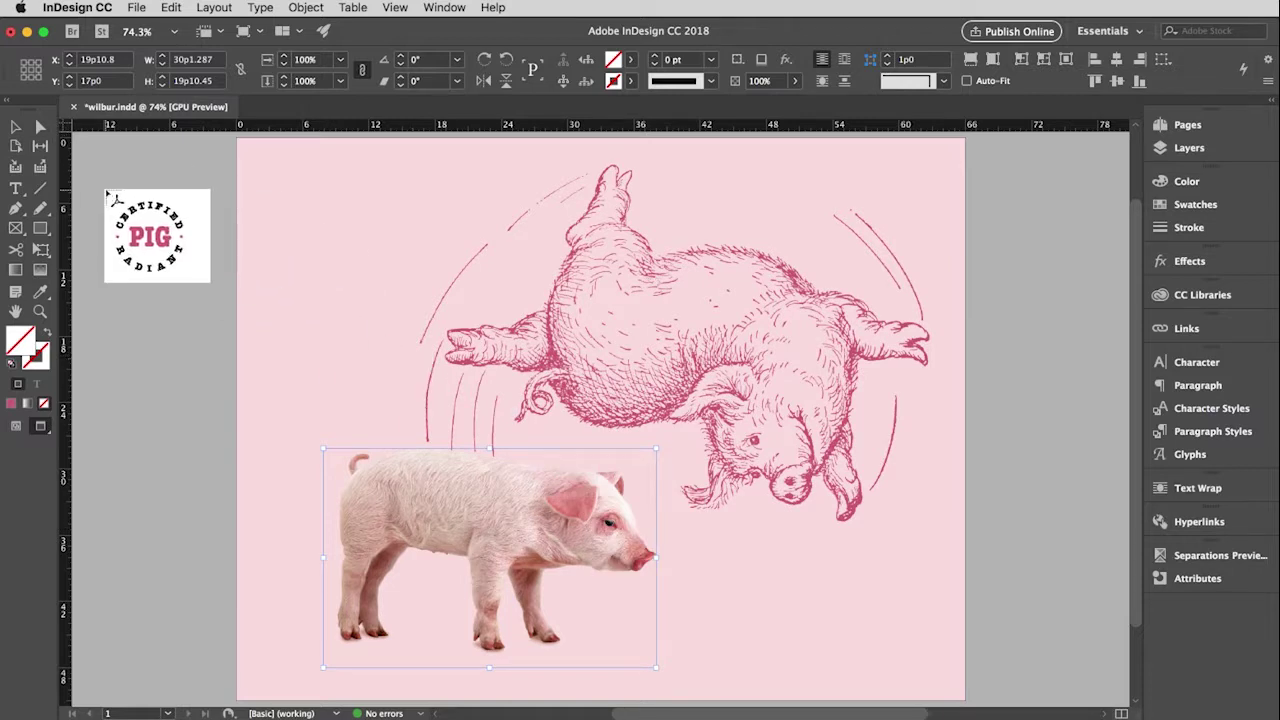
click(106, 190)
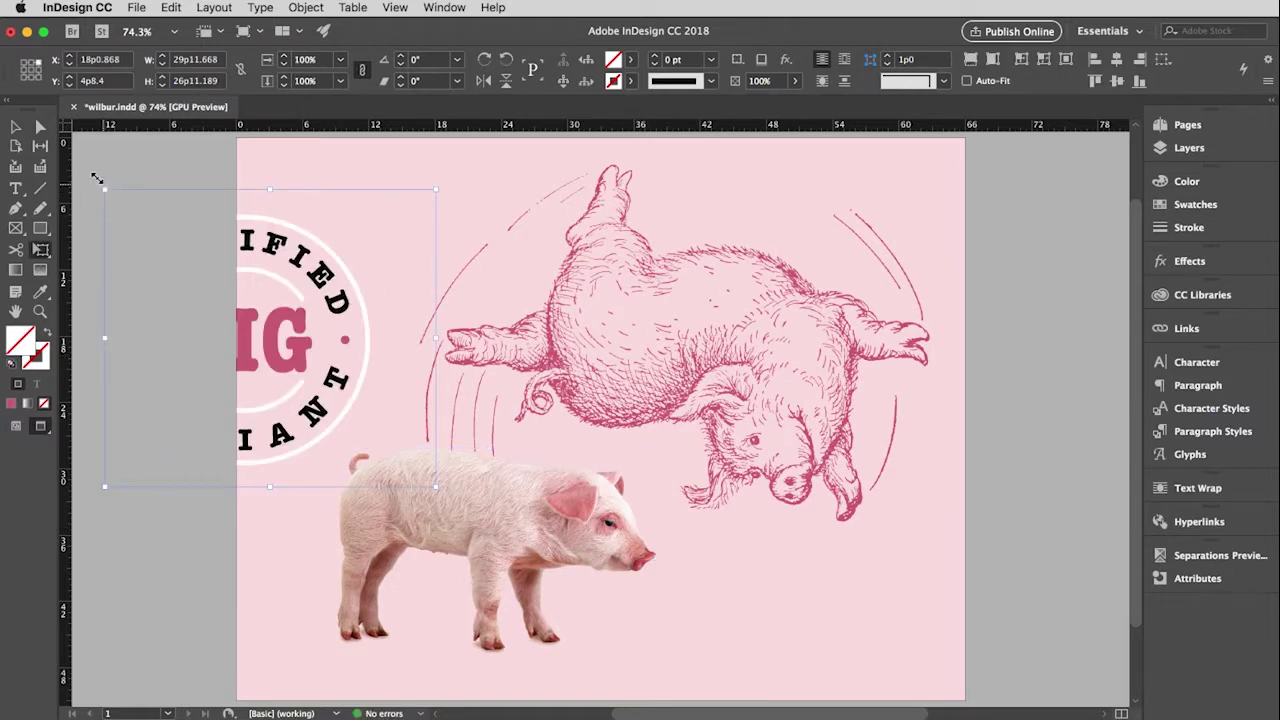
Move the certified.ai badge onto the page's upper left and crop its frame to about 24p2.4 by 24p1.55
key(v)
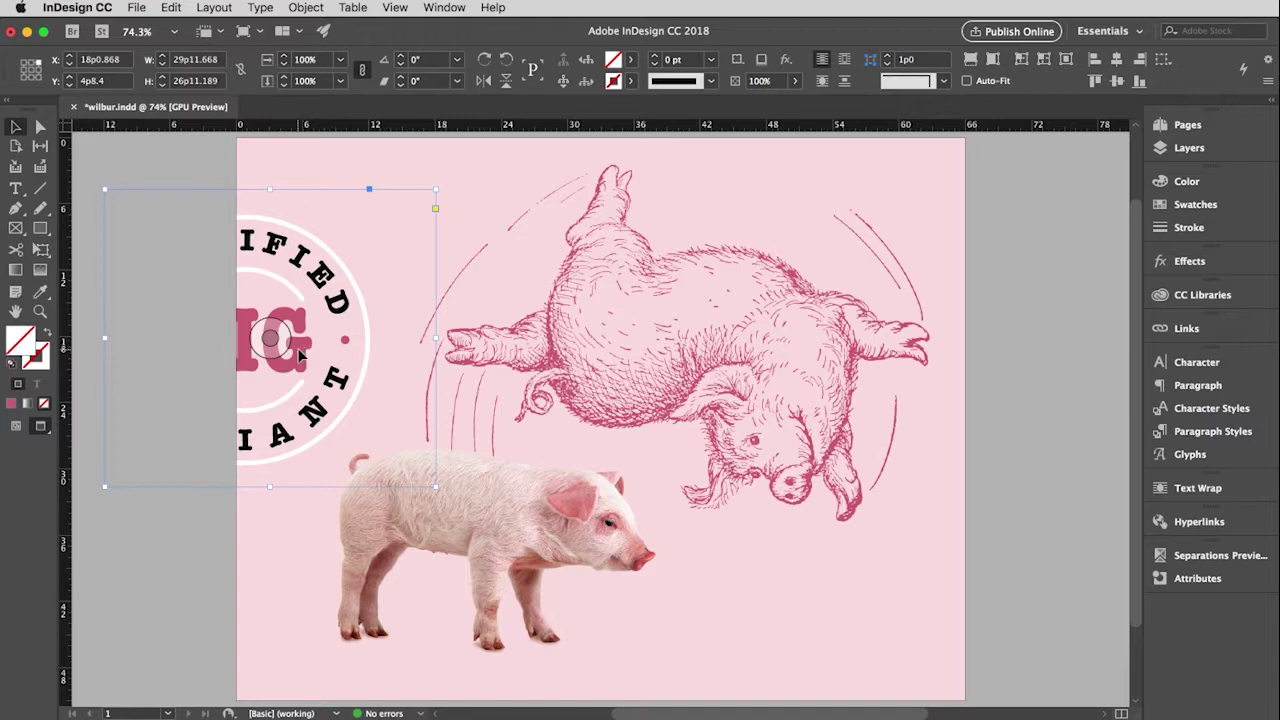
drag(287, 356, 494, 327)
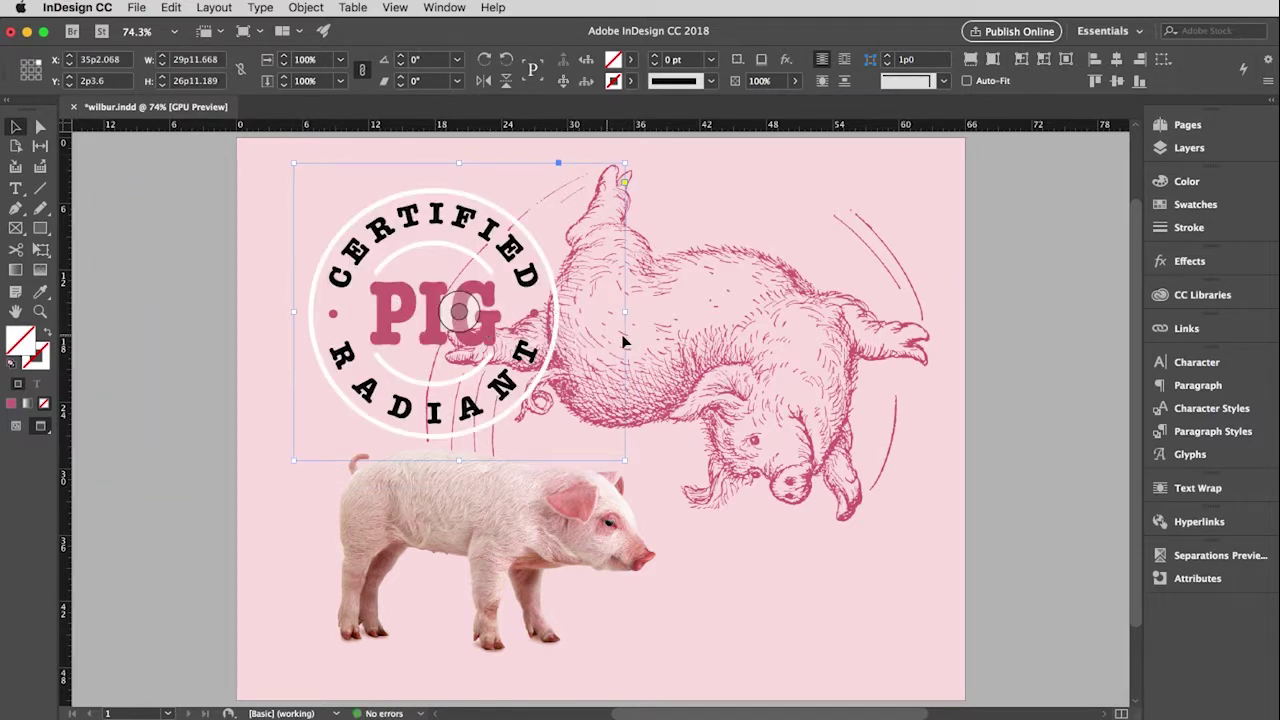
drag(626, 312, 567, 312)
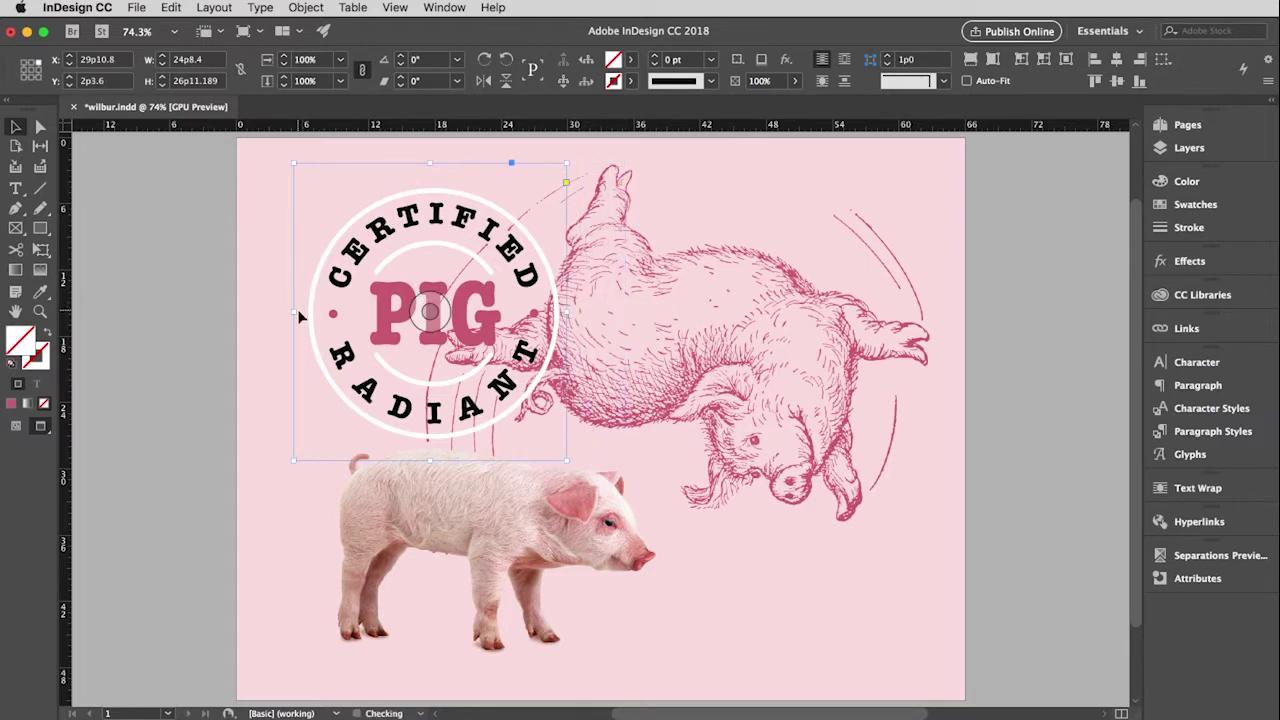
drag(294, 310, 300, 310)
drag(433, 460, 434, 452)
drag(432, 163, 432, 183)
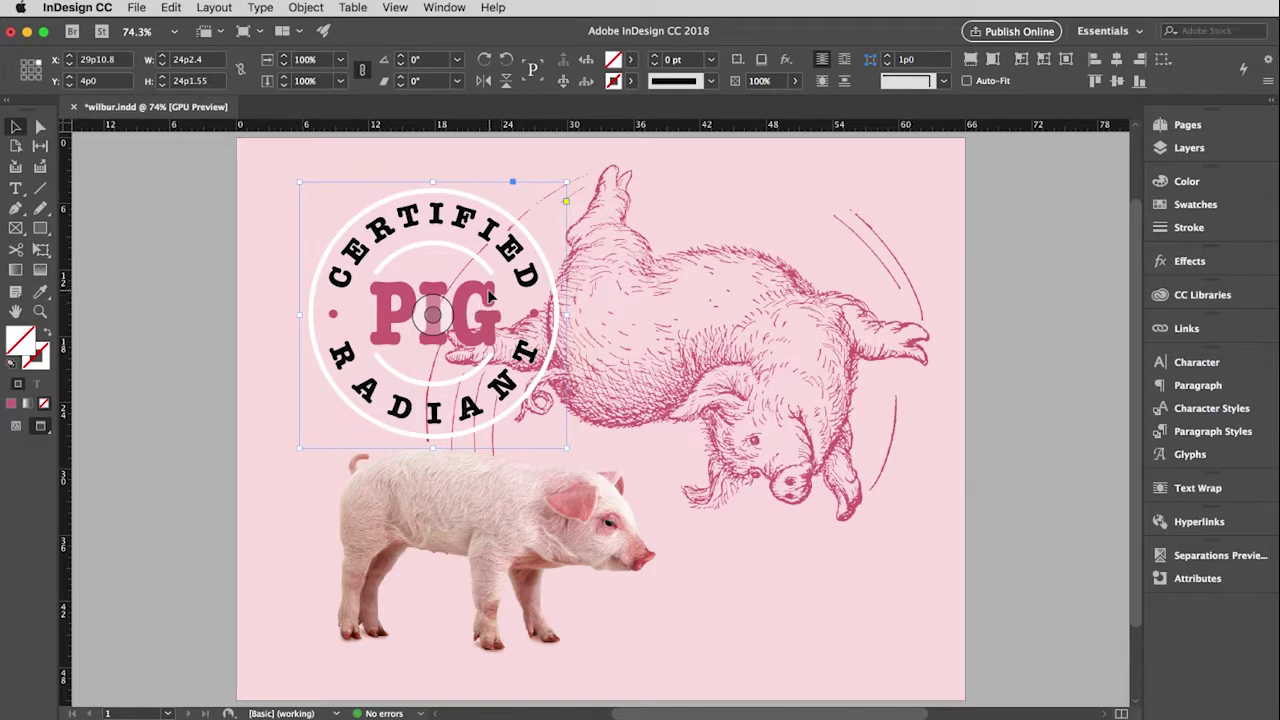
click(41, 251)
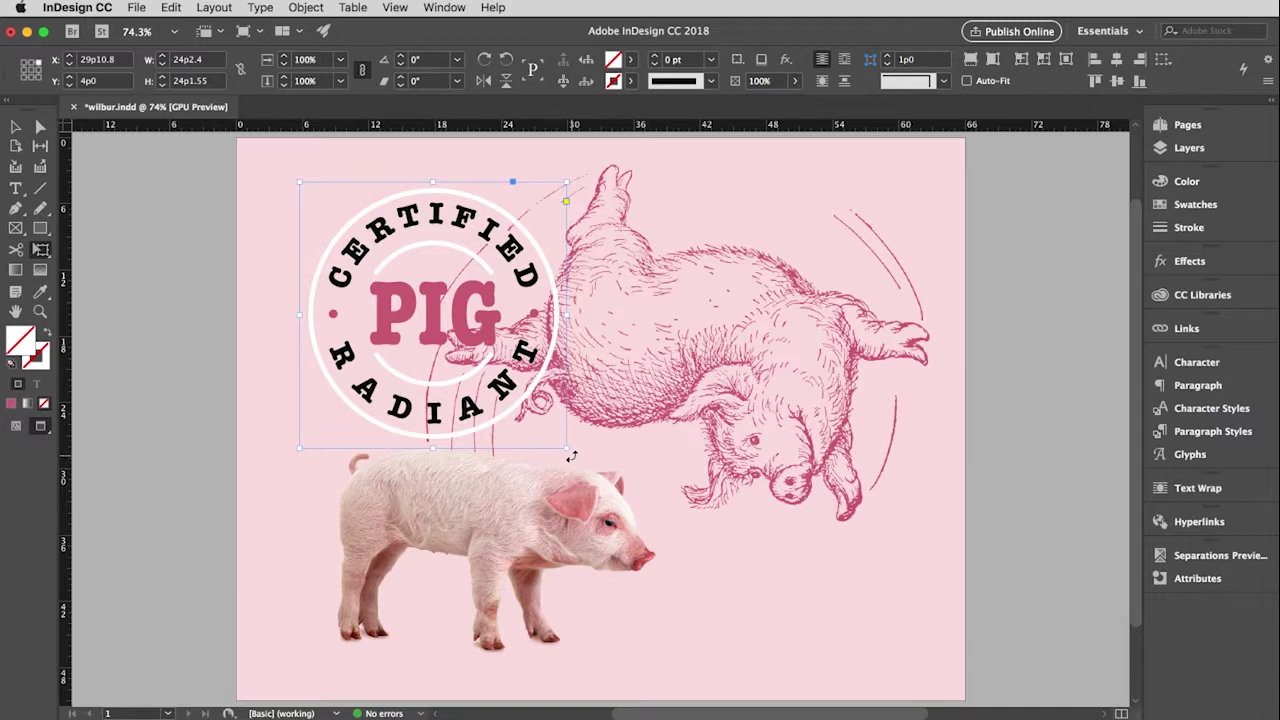
Tilt the badge about 21° and move it up and left toward the page corner
drag(572, 455, 616, 396)
click(15, 127)
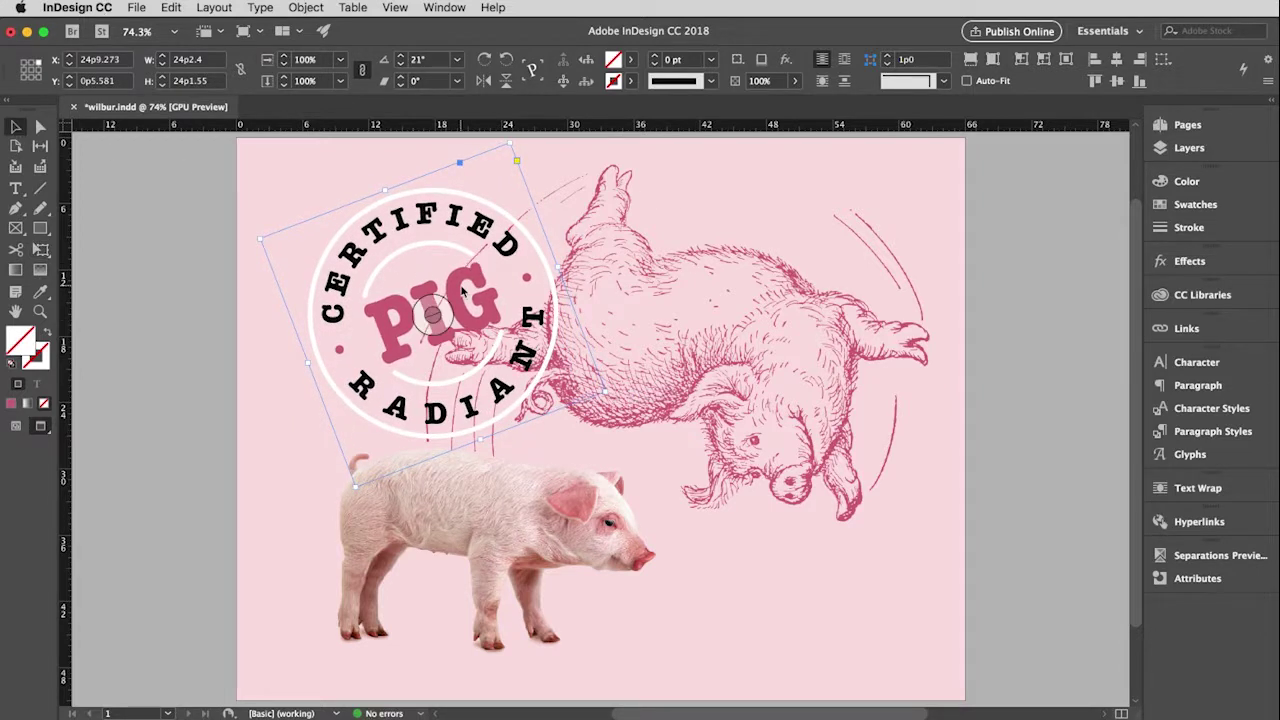
drag(462, 295, 620, 400)
Shrink the badge proportionally to about 21p3.921 by 21p3.173, then select the pig photo
click(41, 252)
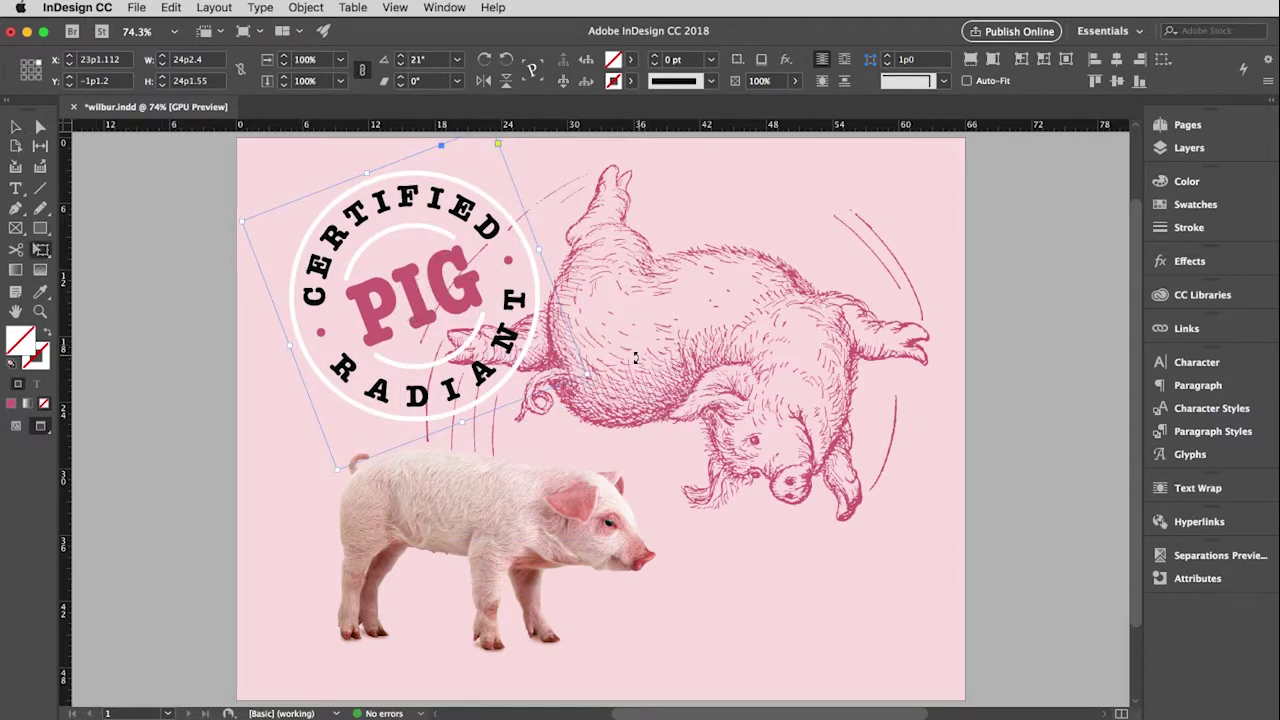
drag(587, 374, 546, 354)
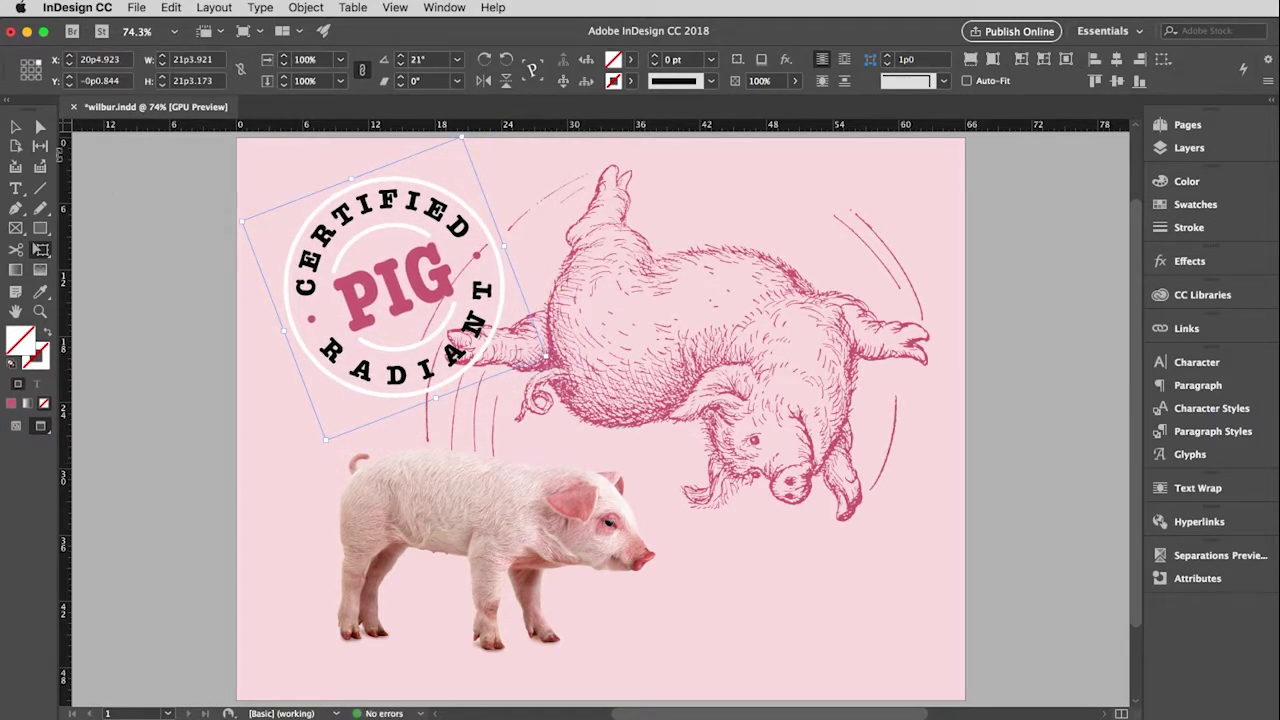
click(15, 127)
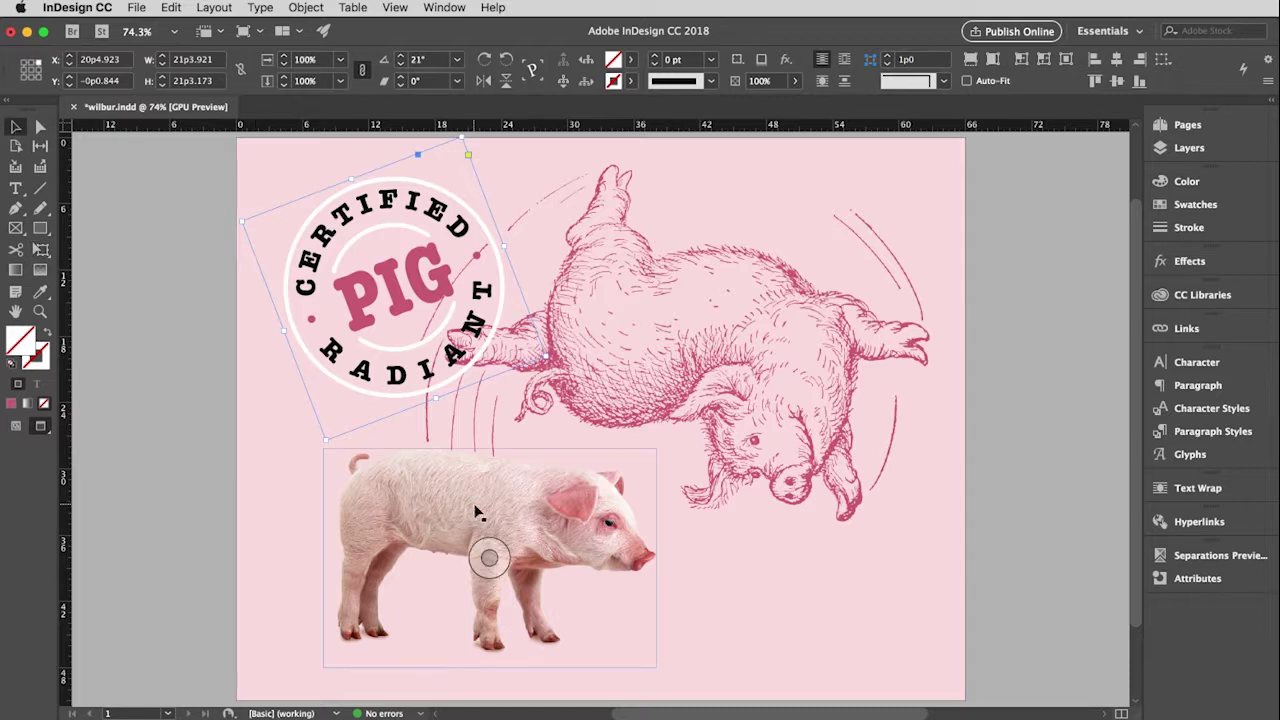
click(486, 545)
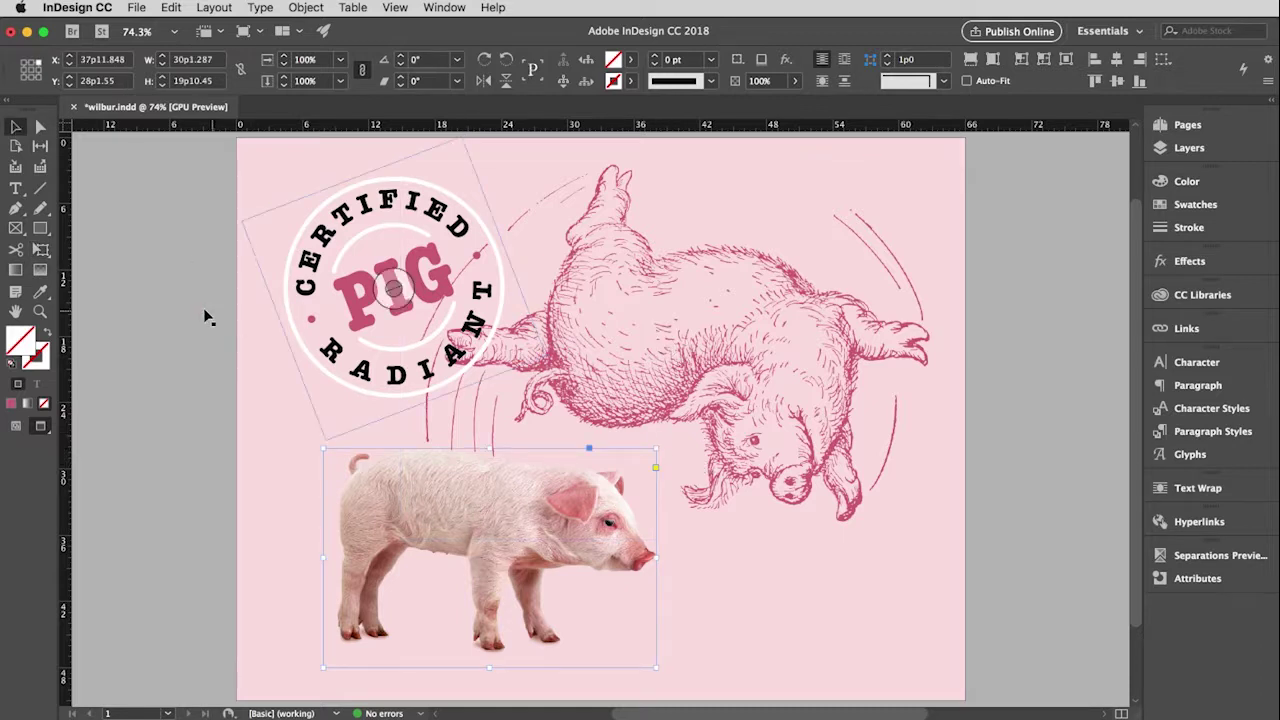
Enlarge the pig photo to about 34p4.092 by 22p7.981 and shift it down toward the page bottom
click(40, 249)
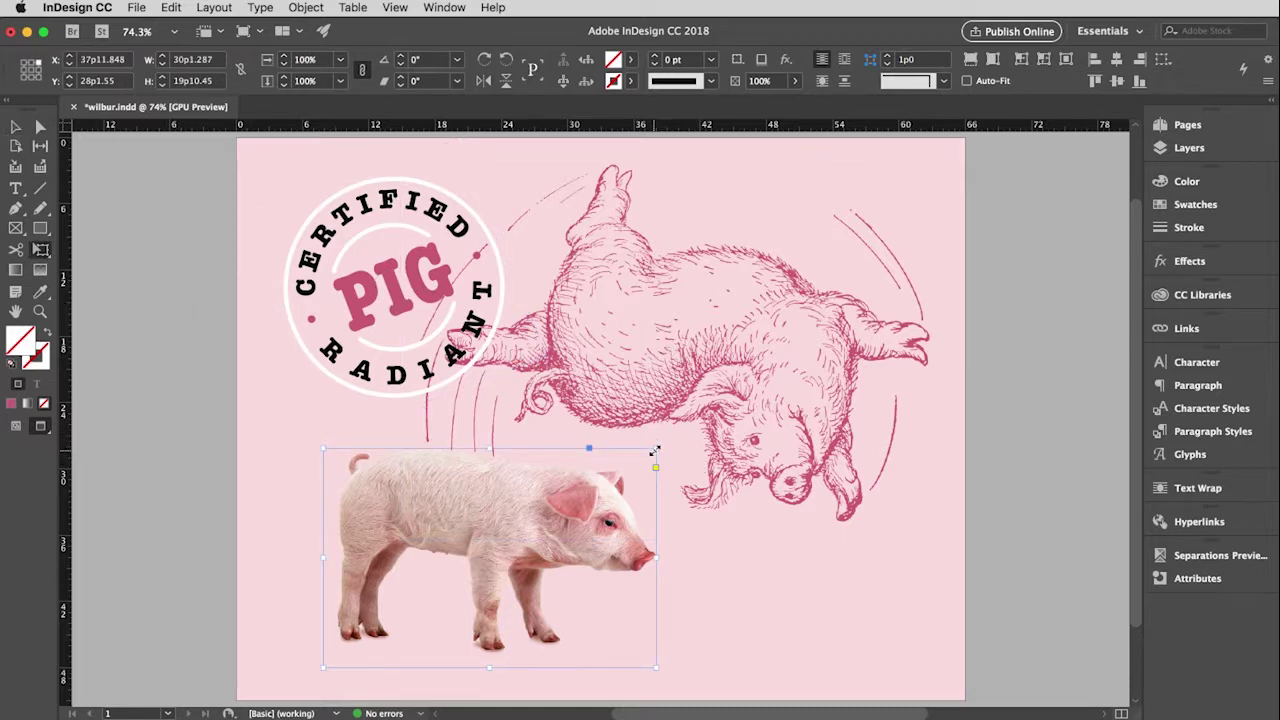
drag(655, 447, 702, 418)
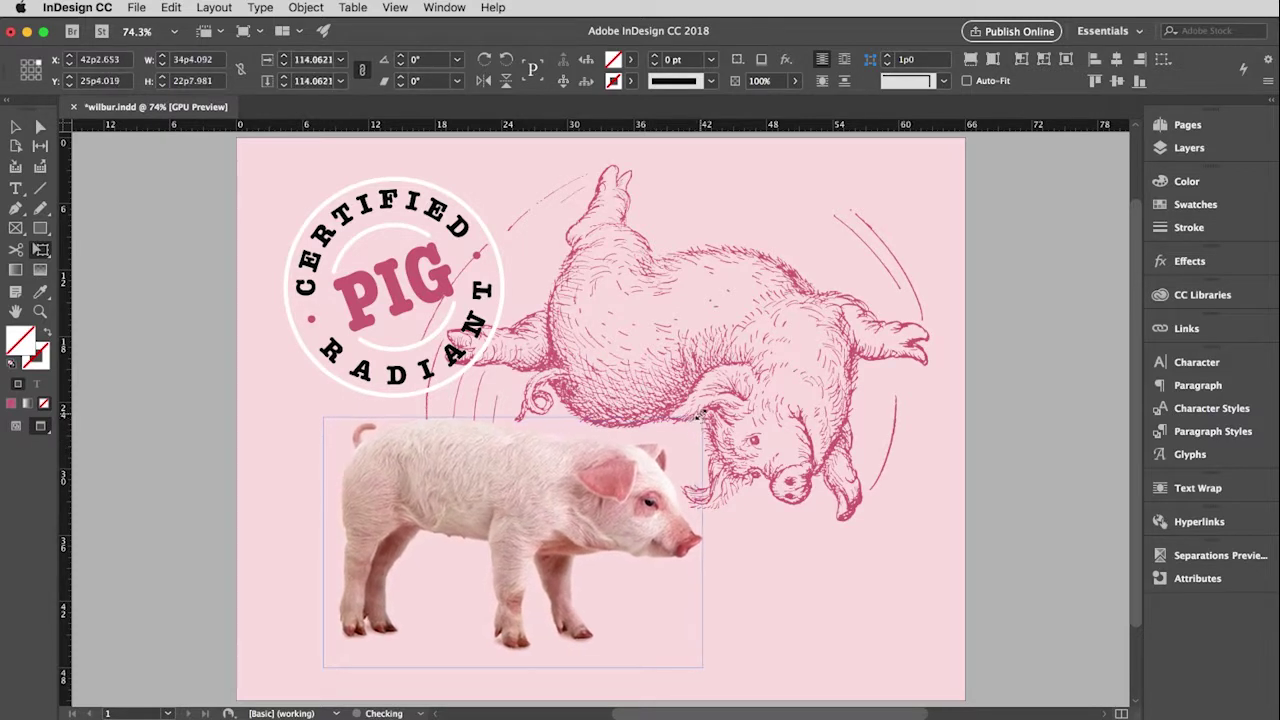
drag(521, 477, 537, 521)
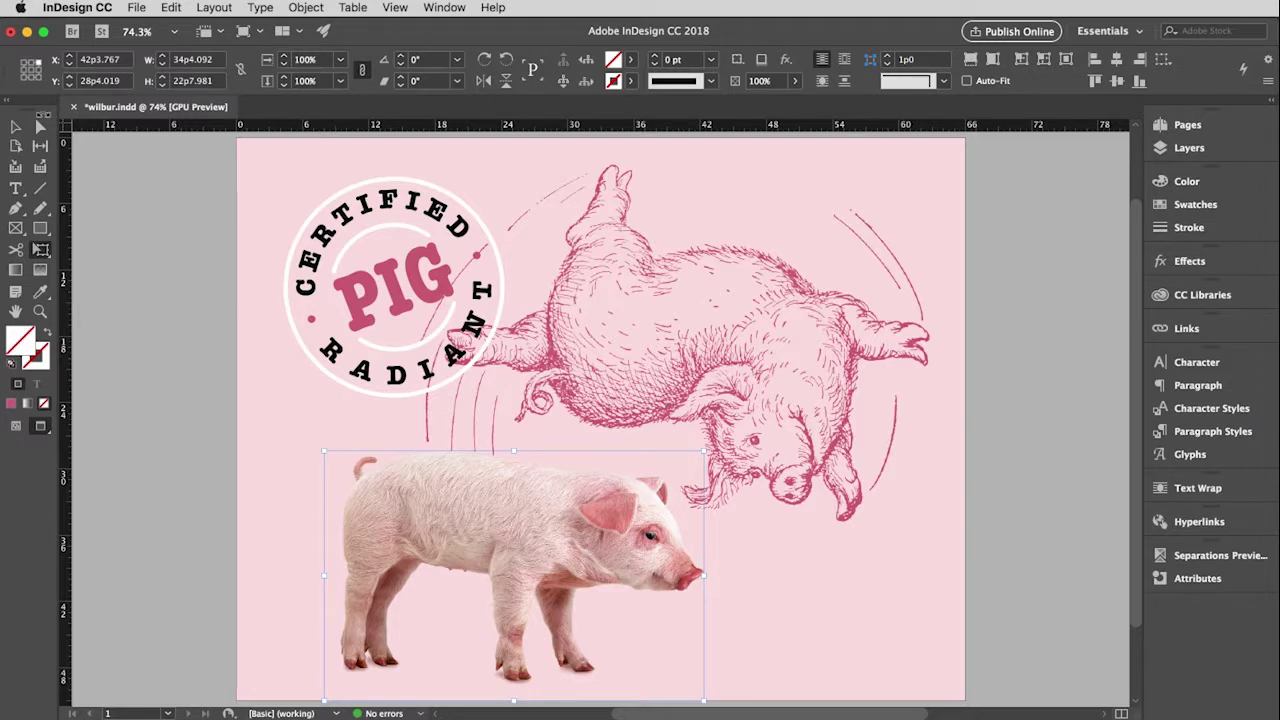
Delete the light pink background and draw a new 66p0 by 51p0 rectangle covering the page
click(16, 127)
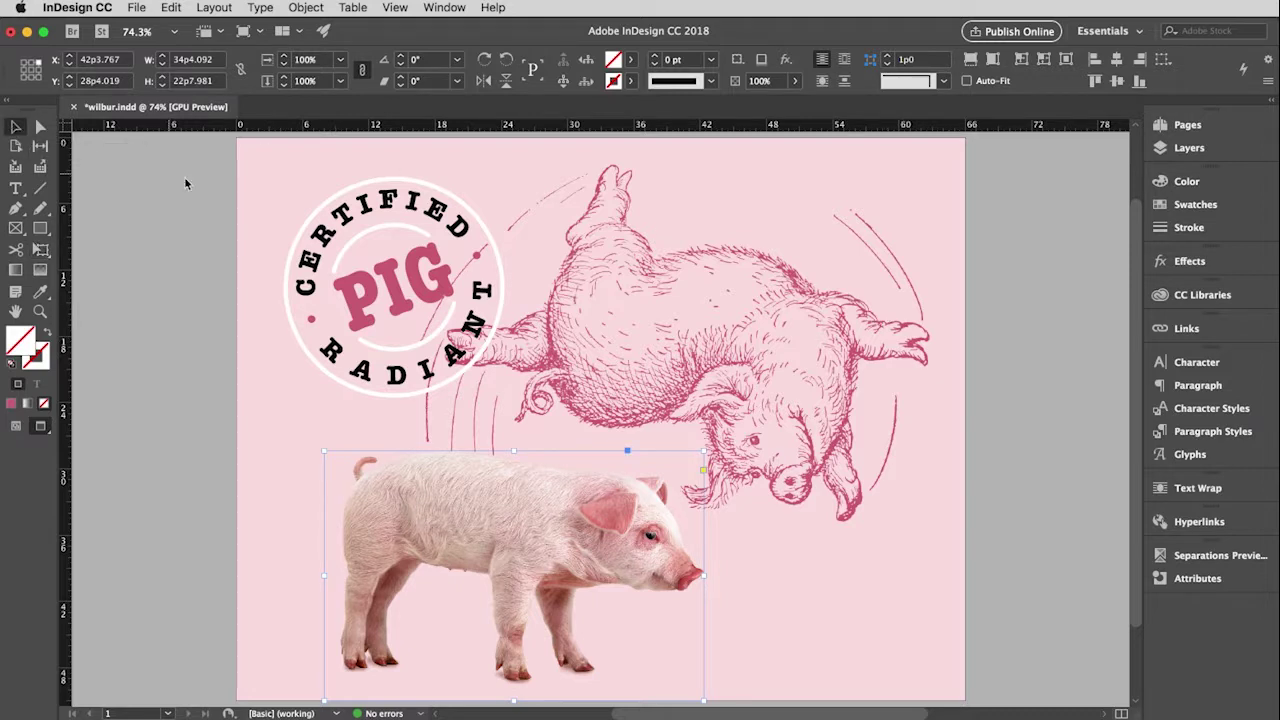
click(258, 174)
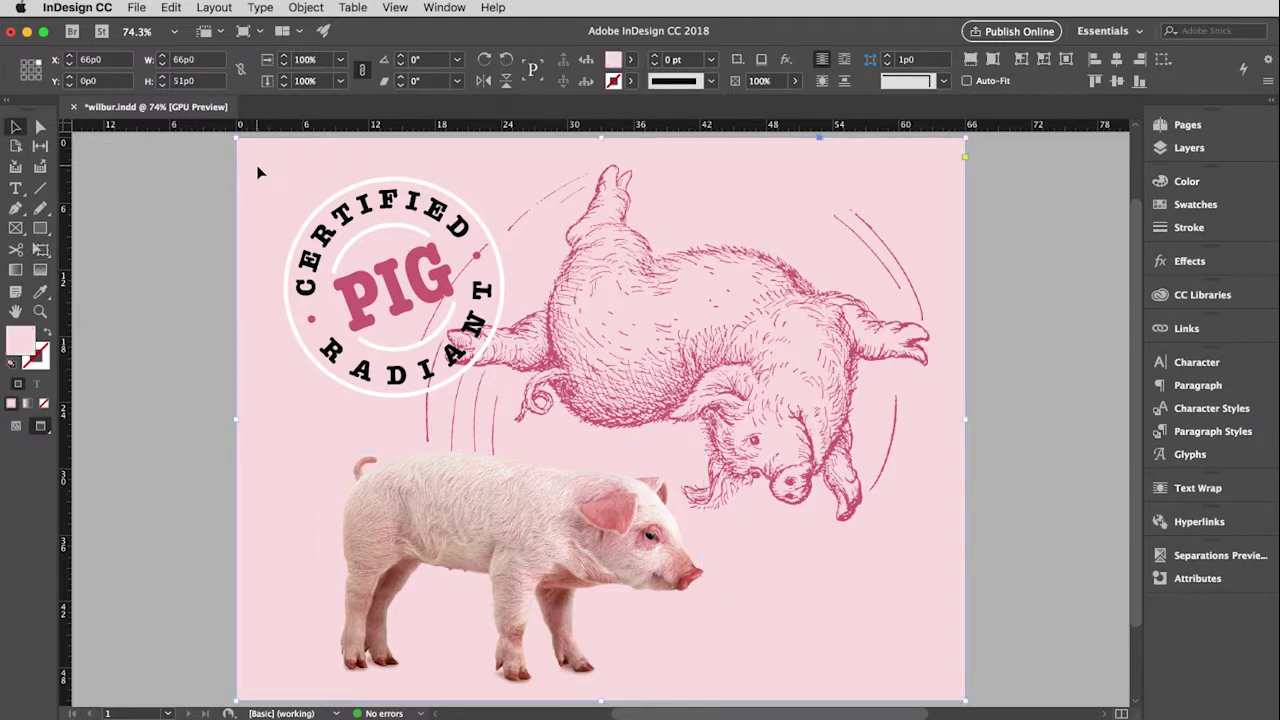
key(Delete)
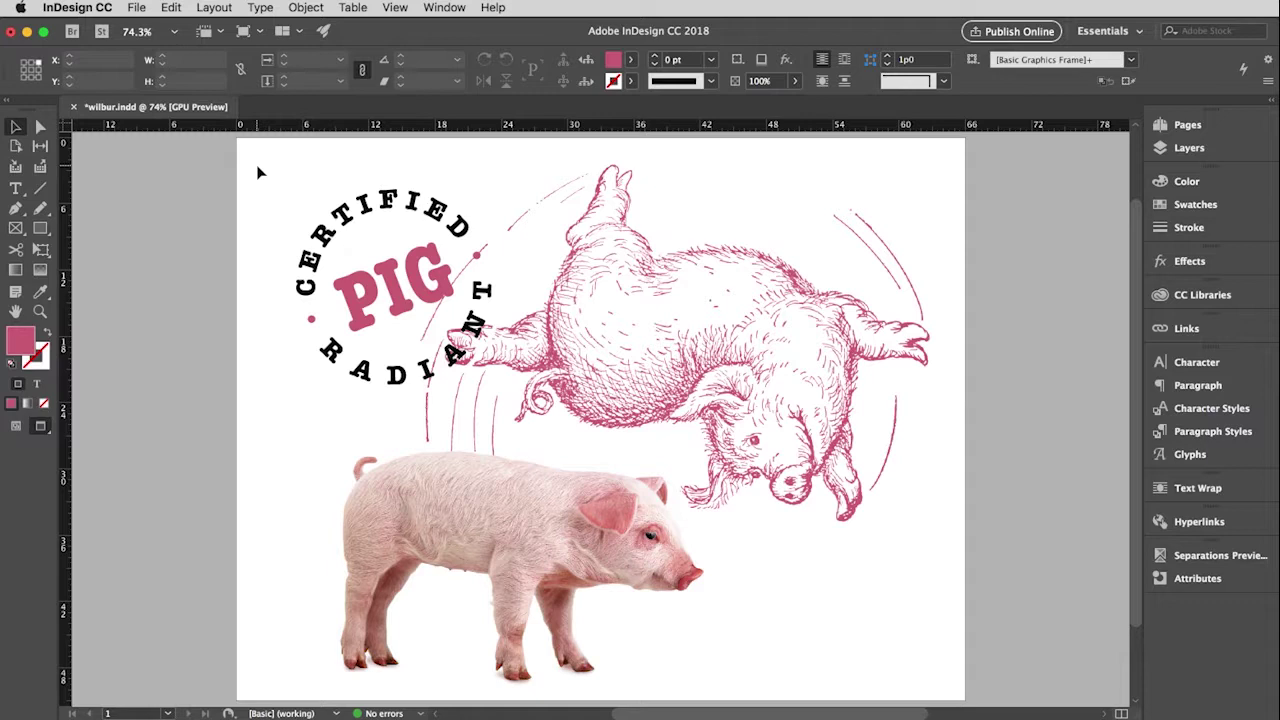
click(42, 231)
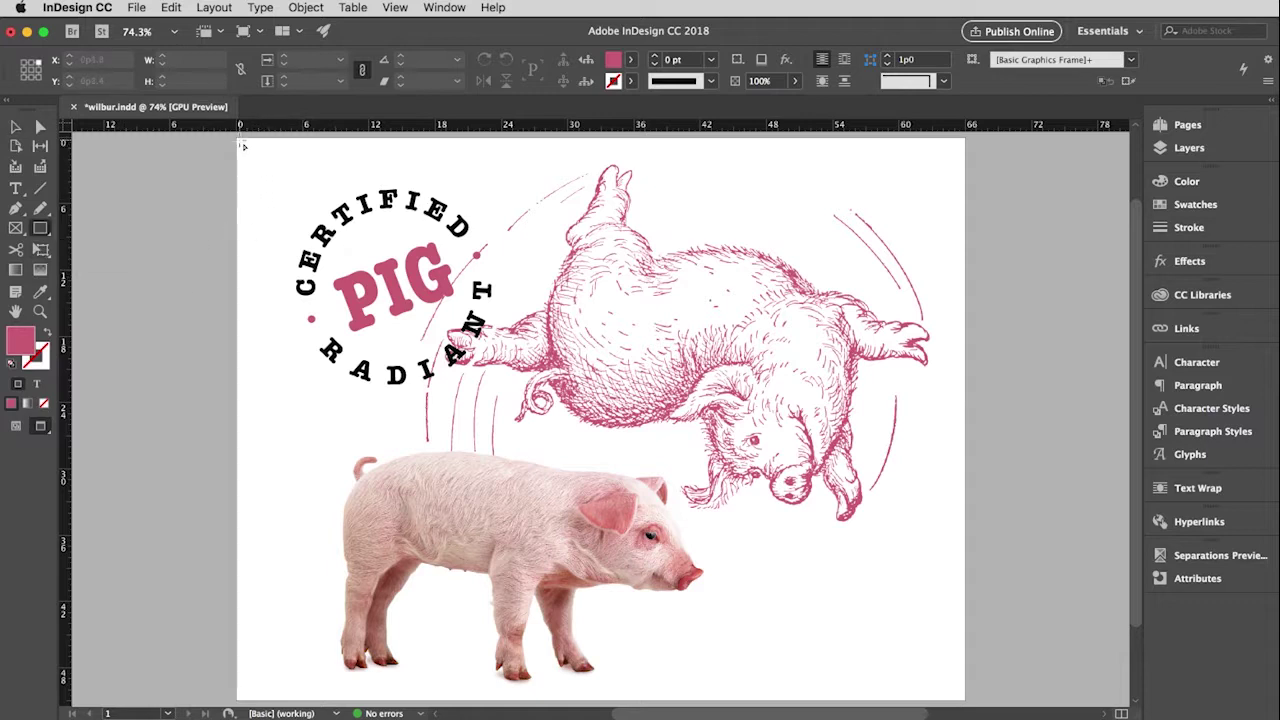
drag(240, 144, 966, 701)
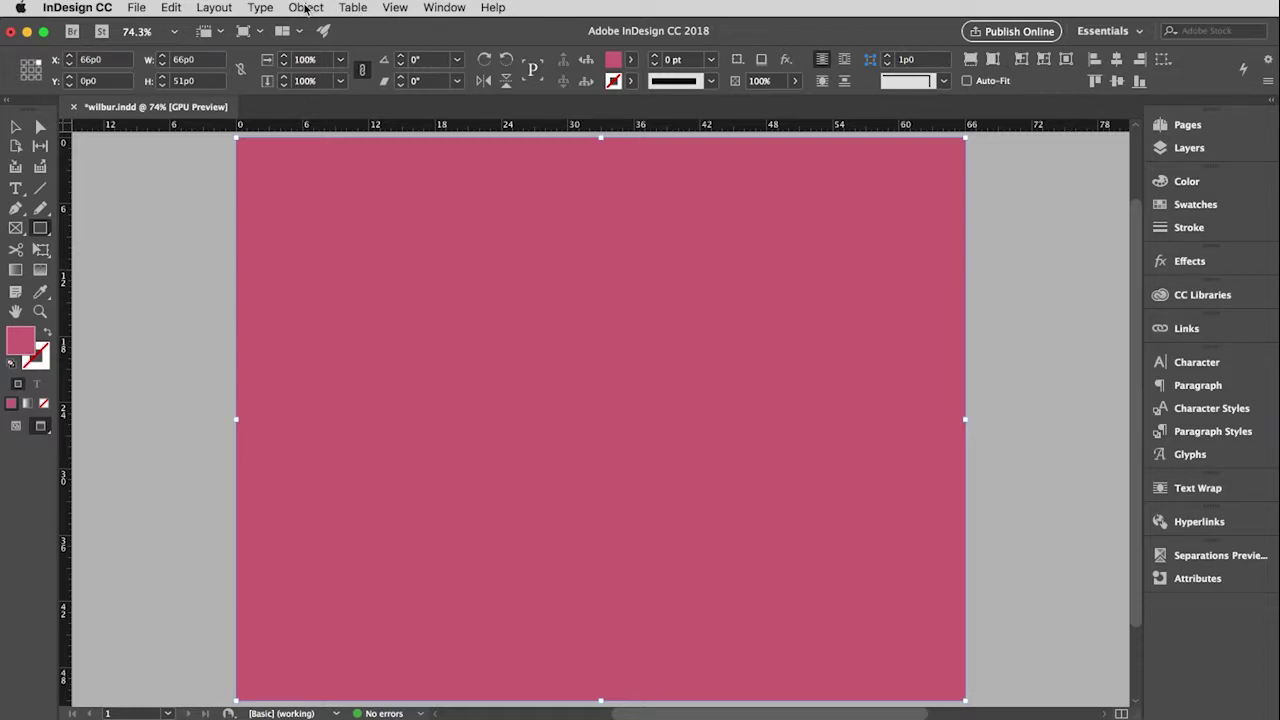
Send the page-sized rectangle behind all other artwork with Object > Arrange > Send to Back
click(305, 8)
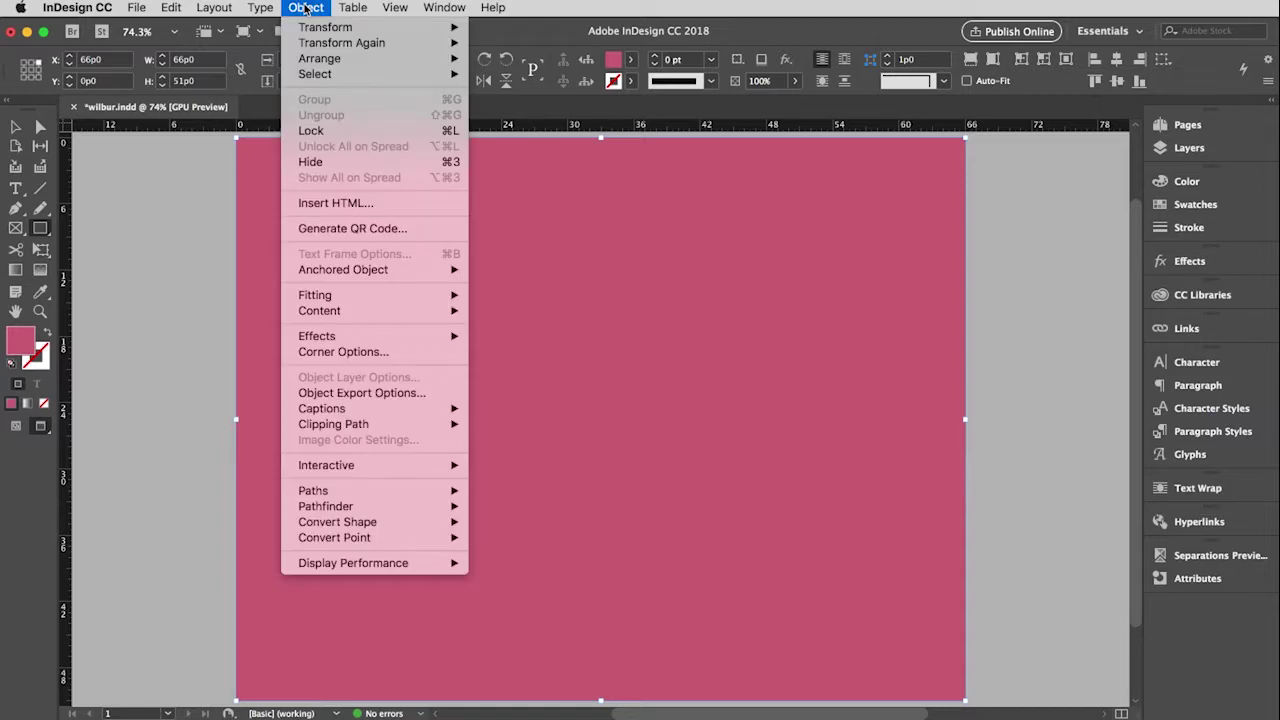
mouse_move(322, 58)
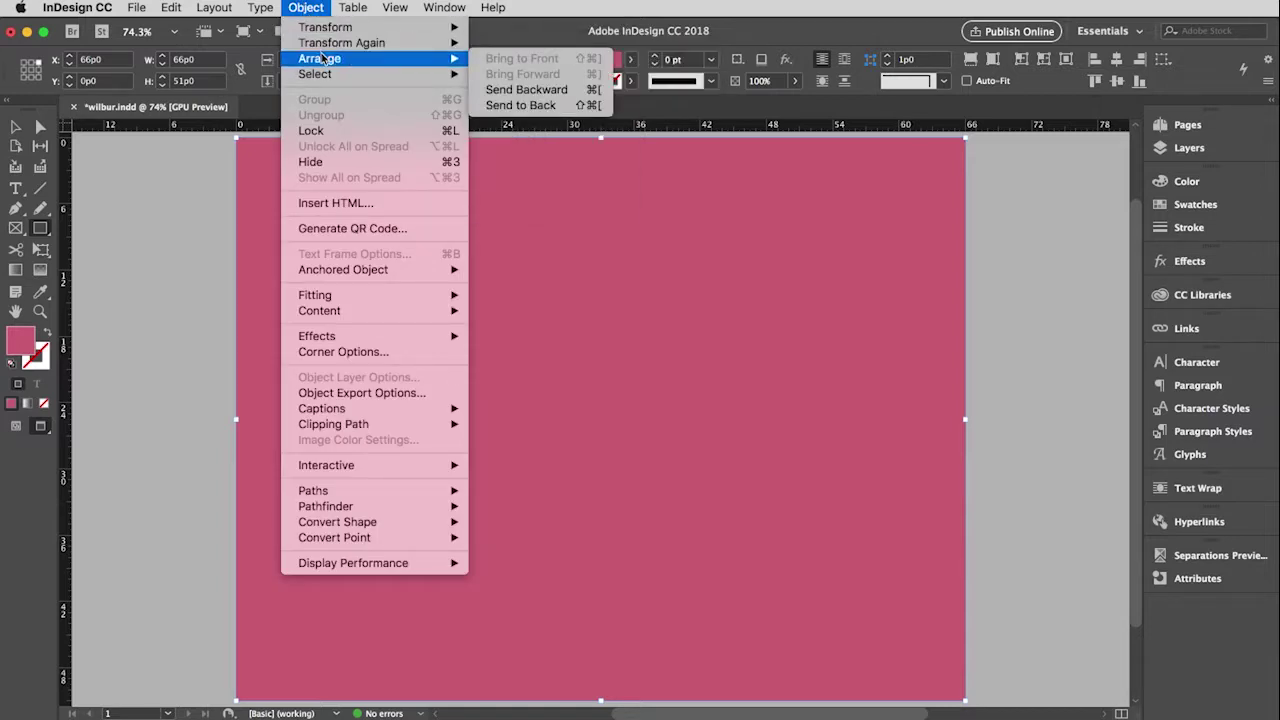
click(543, 108)
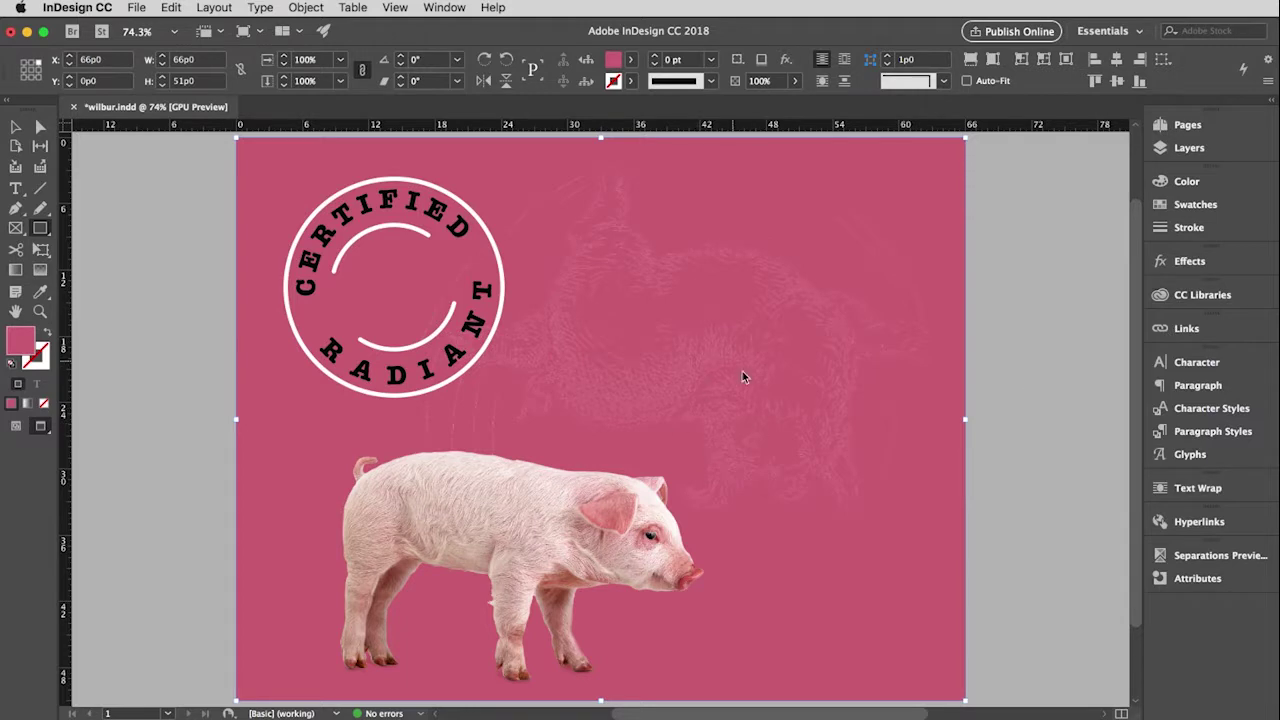
Fill the background rectangle with the Light Pink swatch
click(1165, 207)
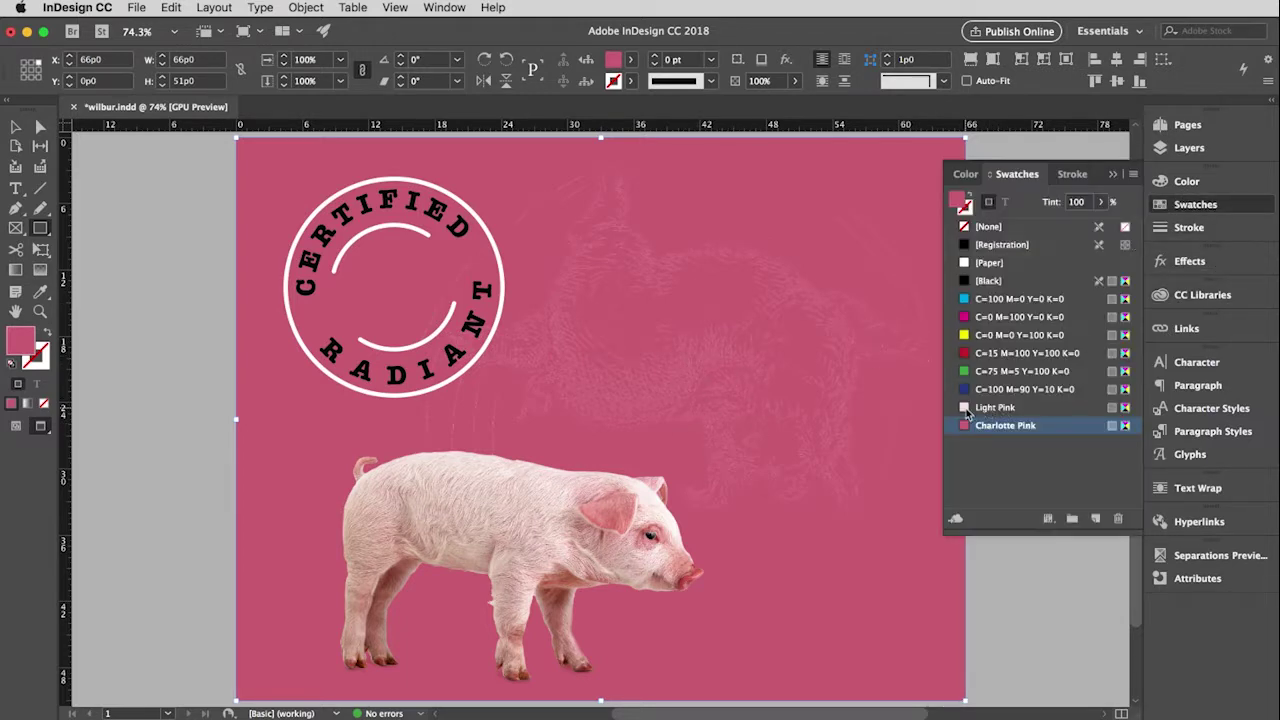
click(967, 408)
click(1112, 175)
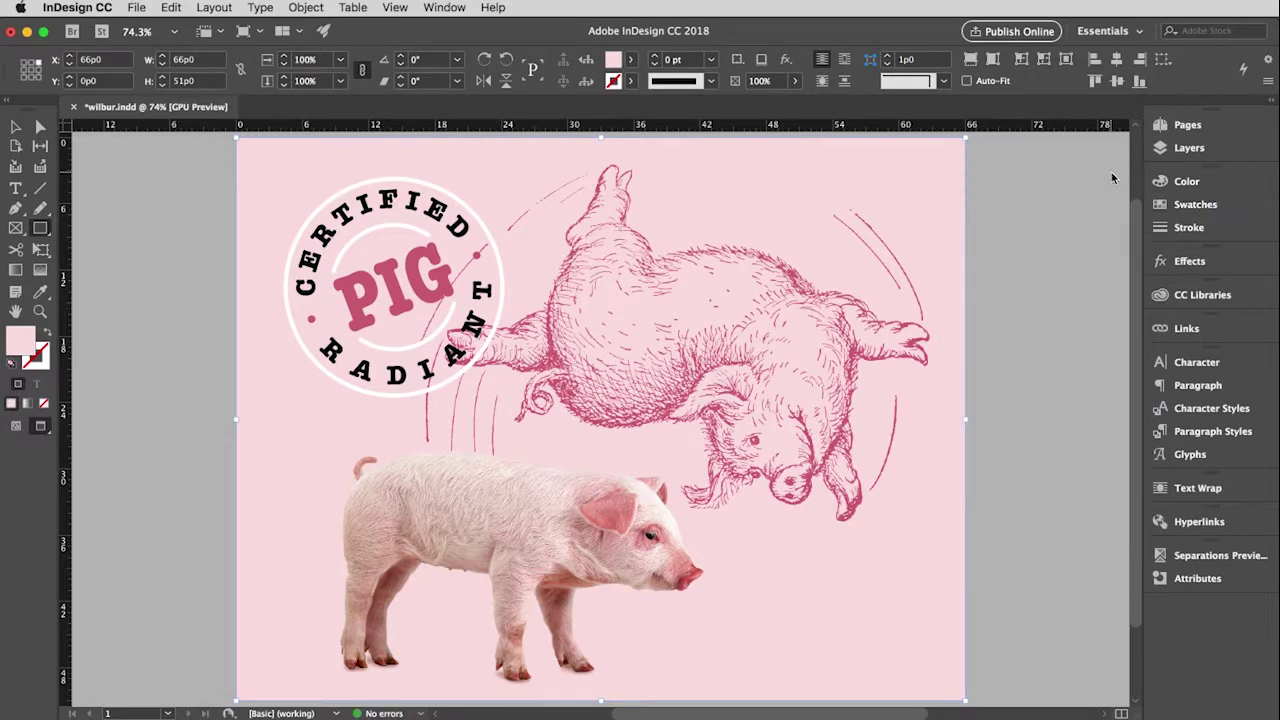
key(v)
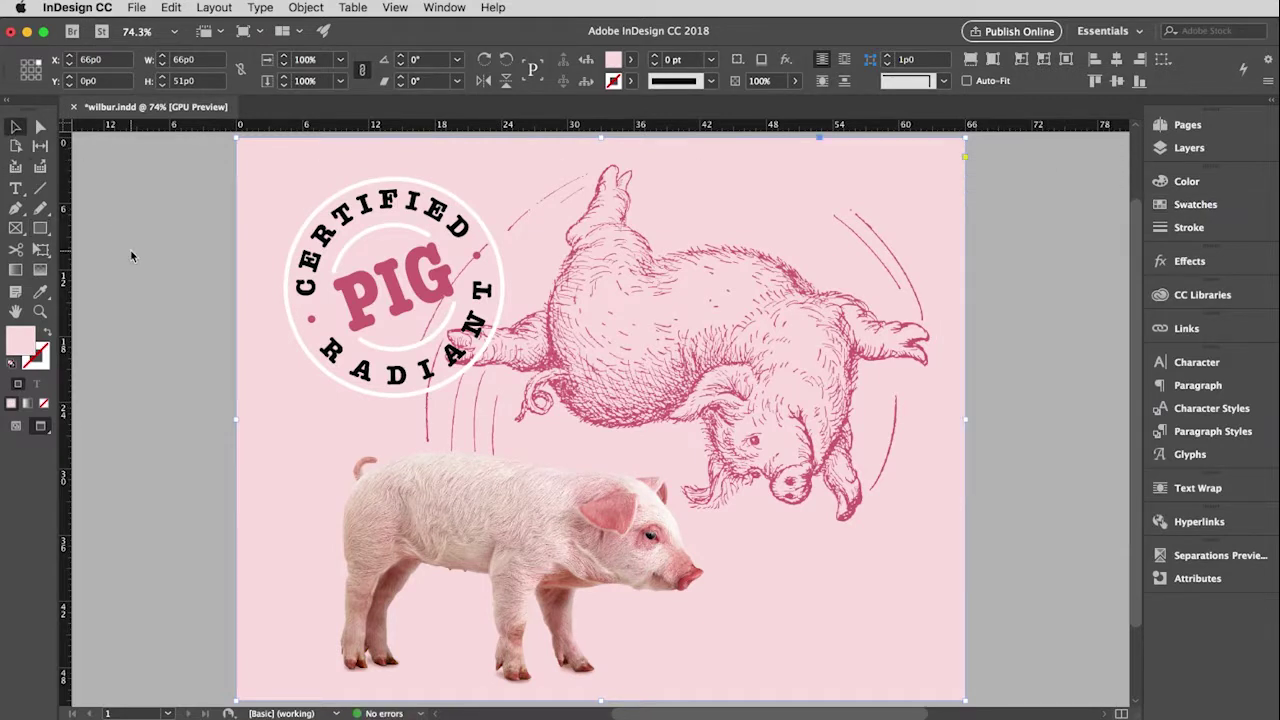
click(130, 256)
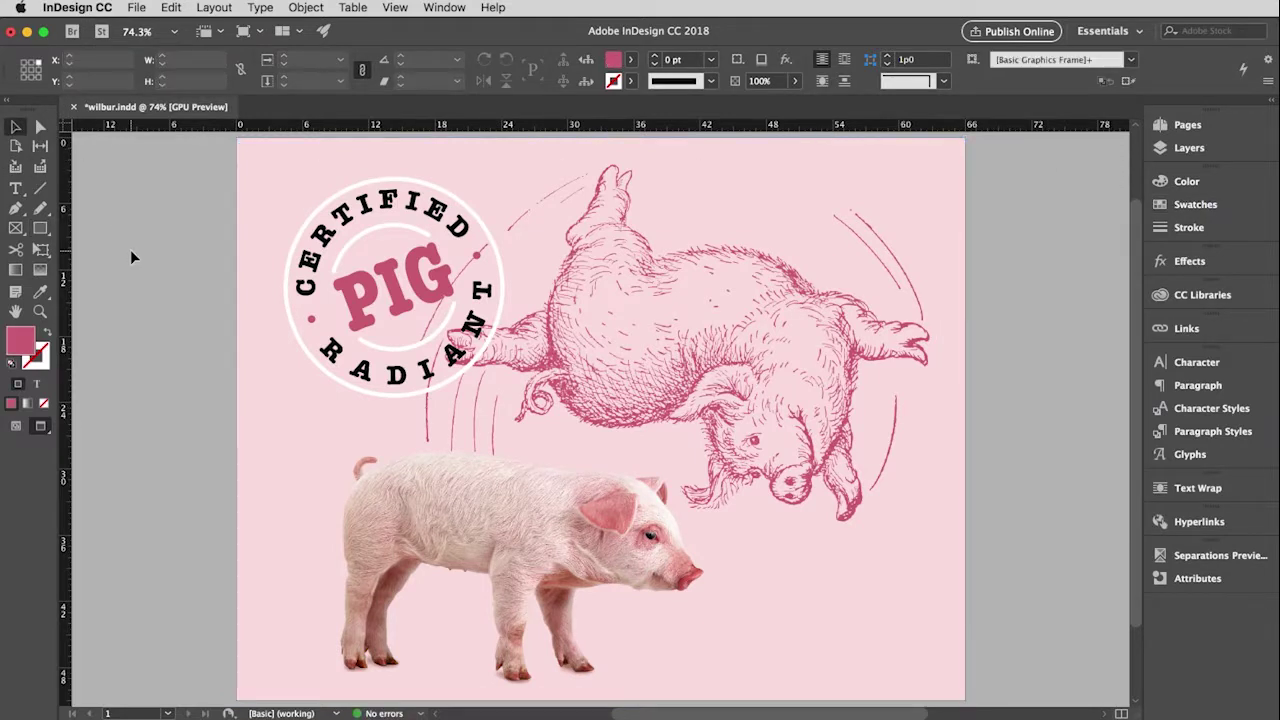